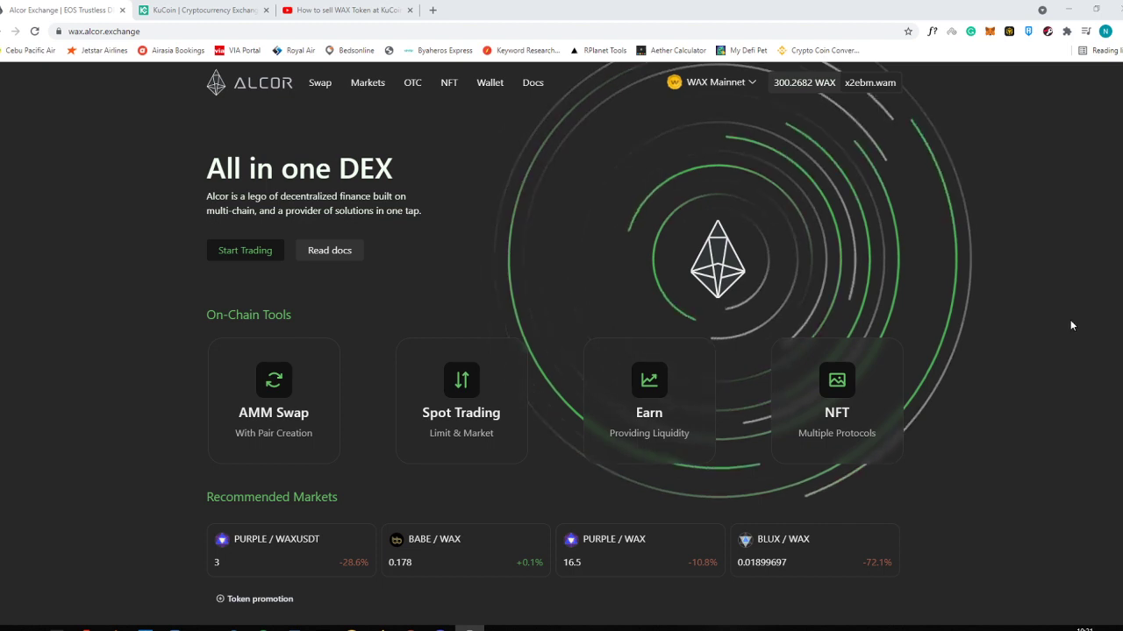
- Open the Alcor wallet's token list and start a transfer of the WAX token
{"action": "left_click", "coordinate": [489, 84]}
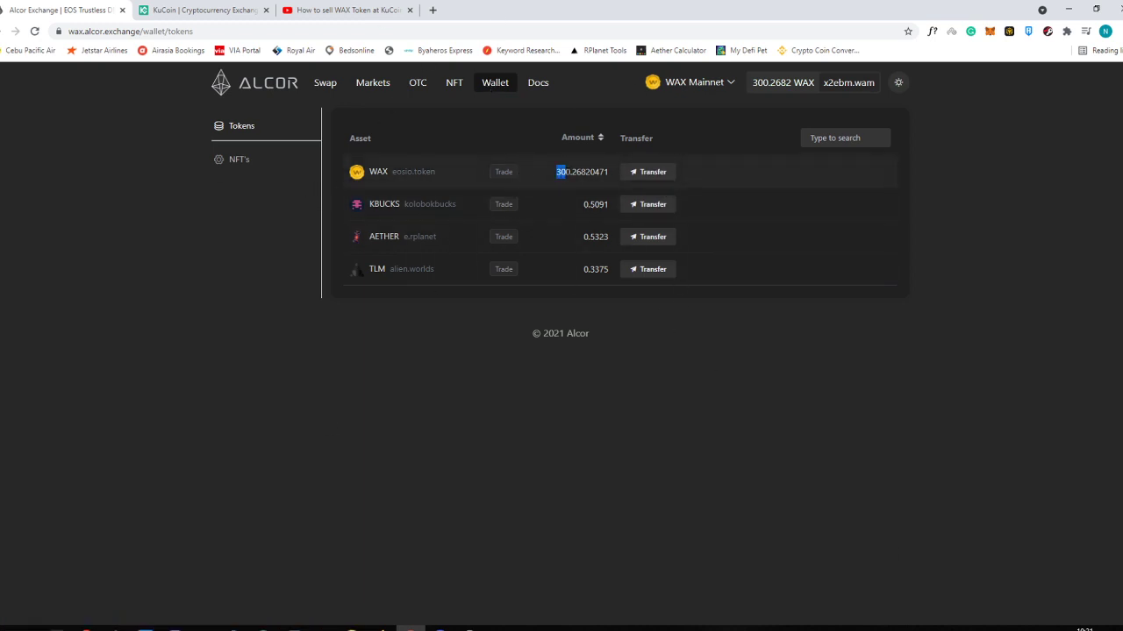
{"action": "left_click_drag", "start_coordinate": [566, 172], "coordinate": [604, 172]}
{"action": "left_click", "coordinate": [649, 173]}
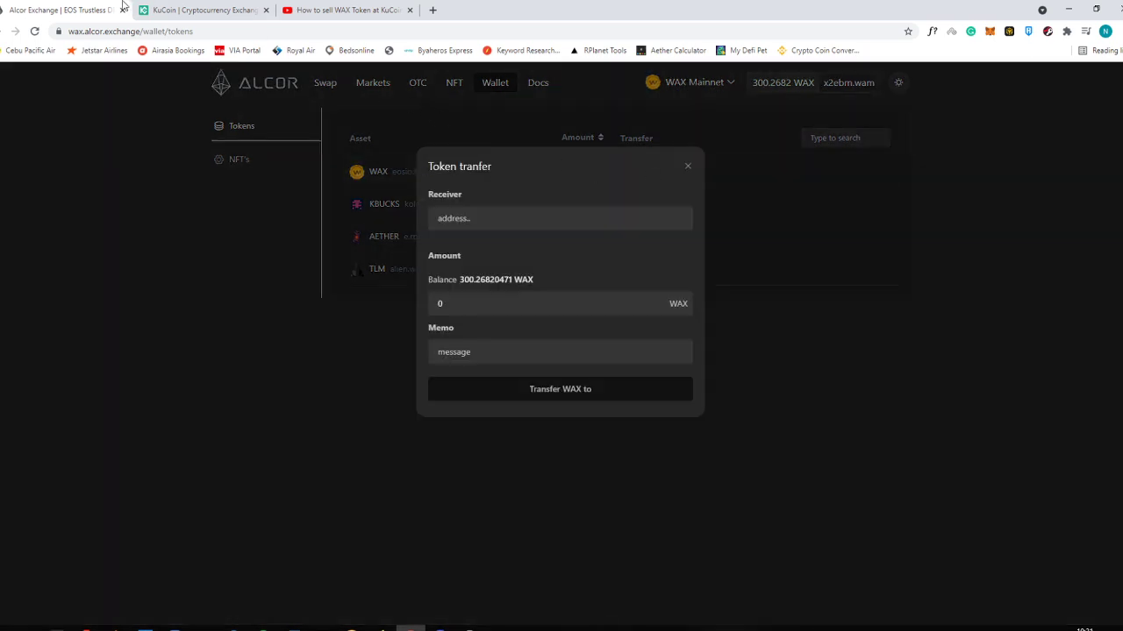
- Switch to KuCoin, search the Main Account for wax, and open the deposit page for WAXP
{"action": "left_click", "coordinate": [177, 7]}
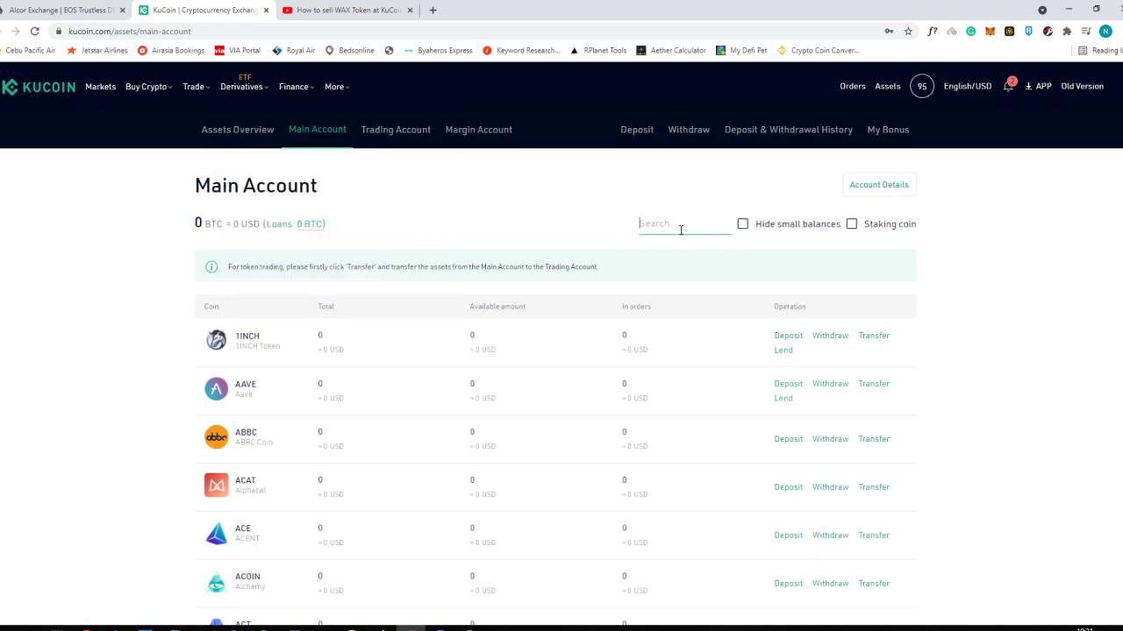
{"action": "type", "text": "waax"}
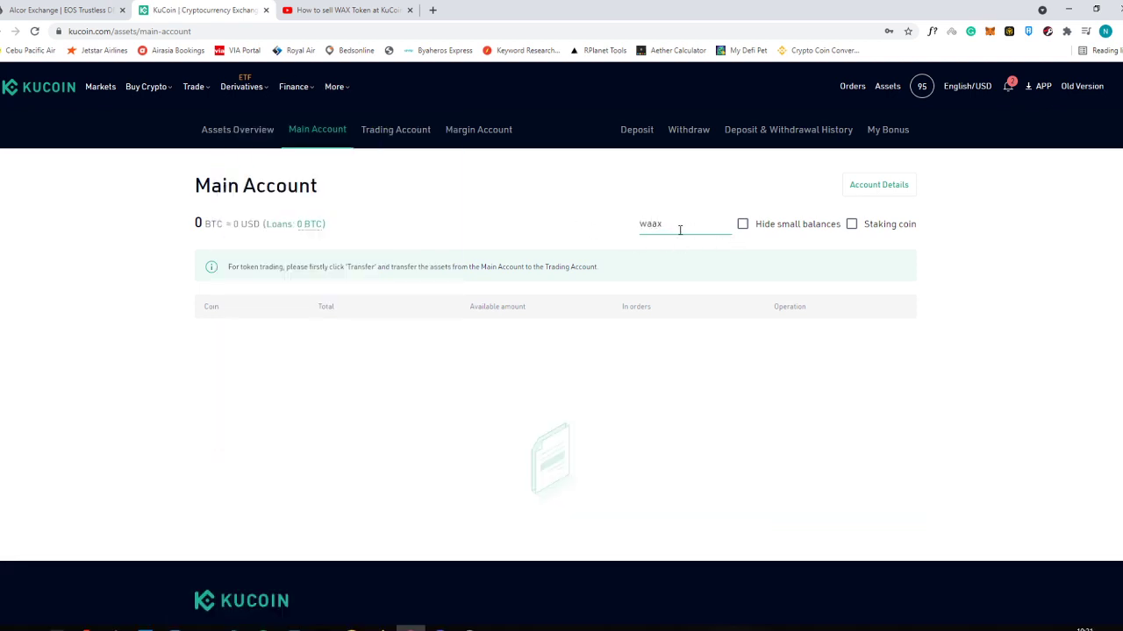
{"action": "key", "text": "BackSpace"}
{"action": "key", "text": "BackSpace"}
{"action": "type", "text": "x"}
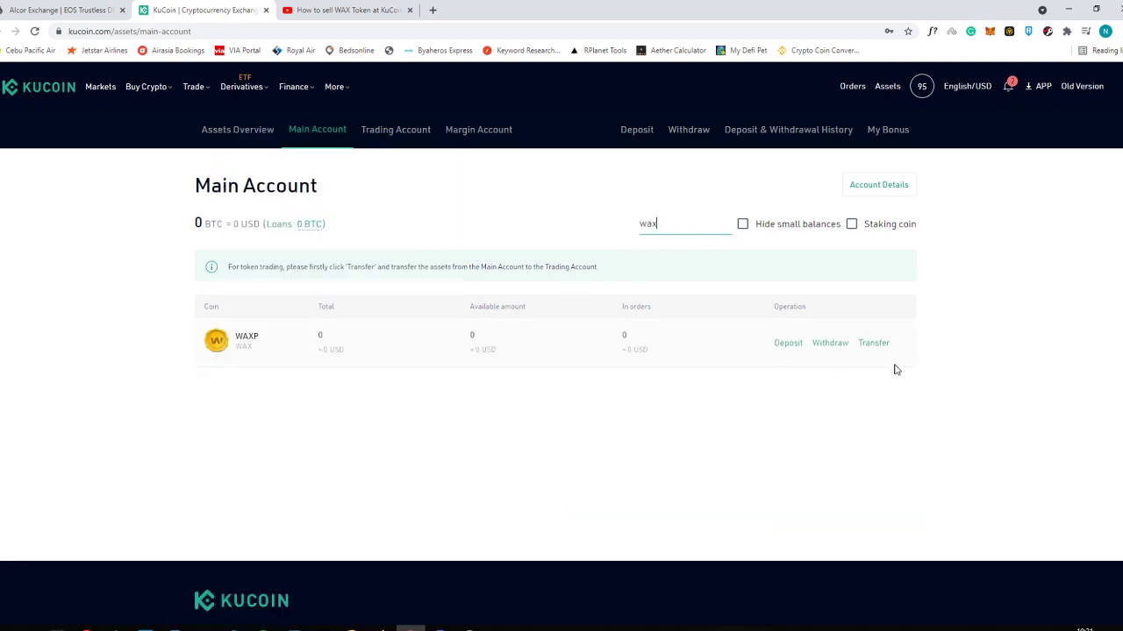
{"action": "left_click", "coordinate": [786, 347]}
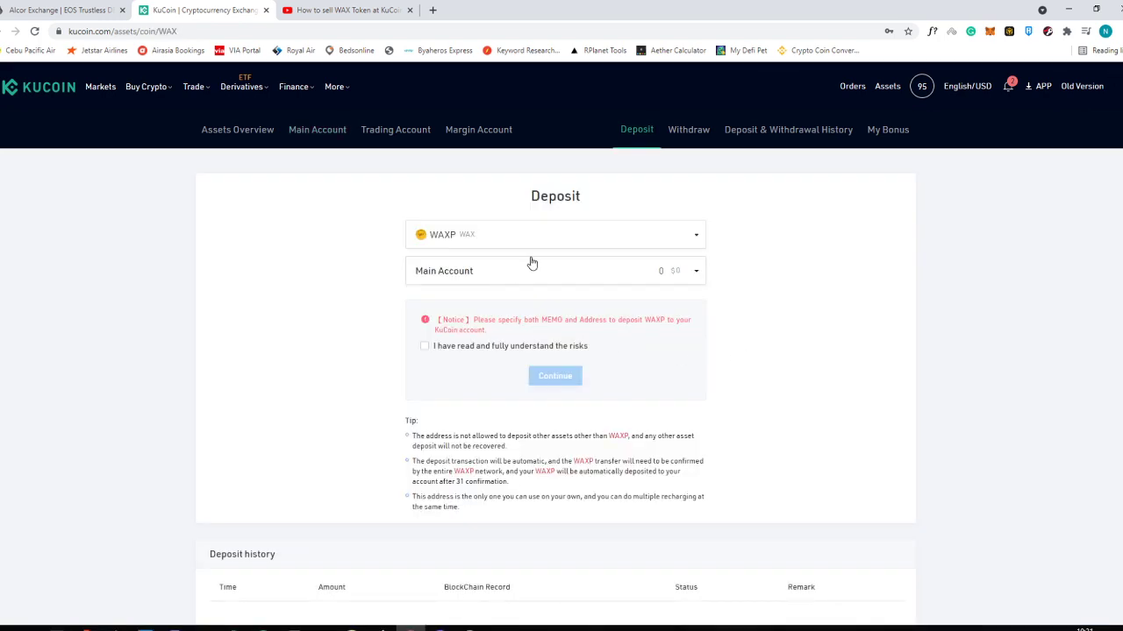
- Keep Main Account as the deposit destination, accept the risk statement, and continue past the notice to the WAXP deposit details
{"action": "left_click", "coordinate": [562, 274]}
{"action": "left_click", "coordinate": [526, 299]}
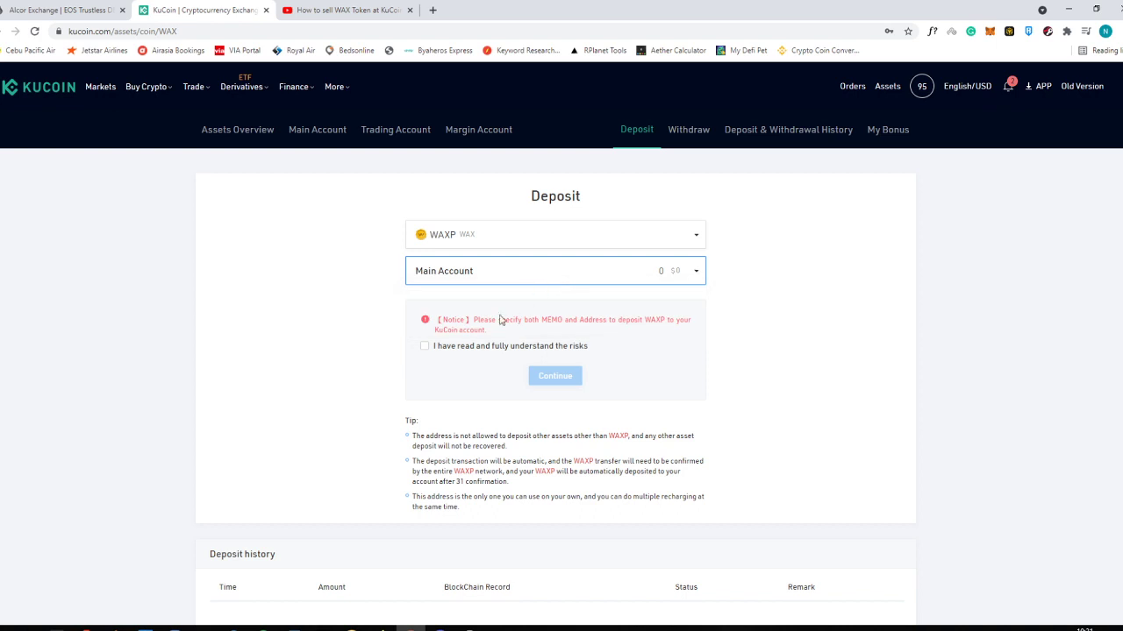
{"action": "left_click", "coordinate": [426, 346]}
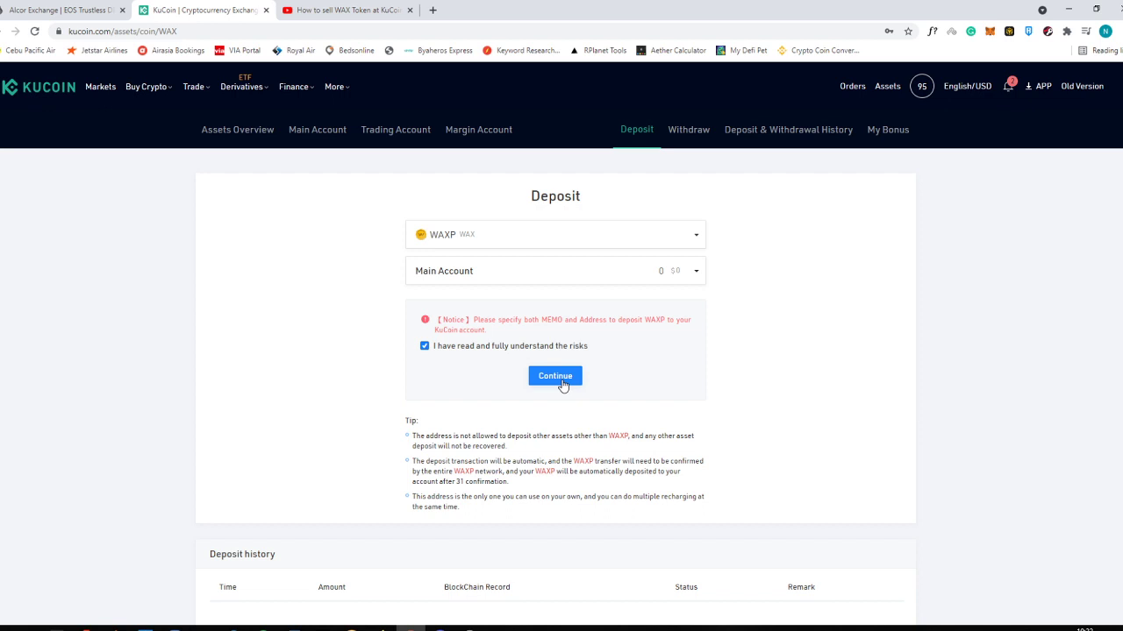
{"action": "left_click", "coordinate": [563, 384]}
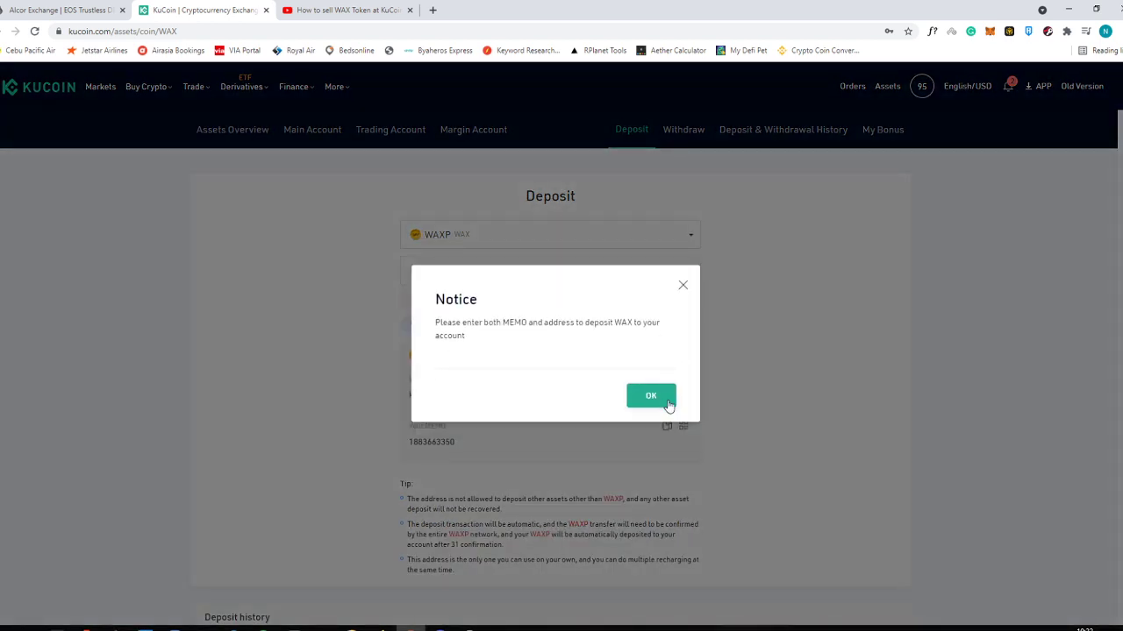
{"action": "left_click", "coordinate": [667, 401]}
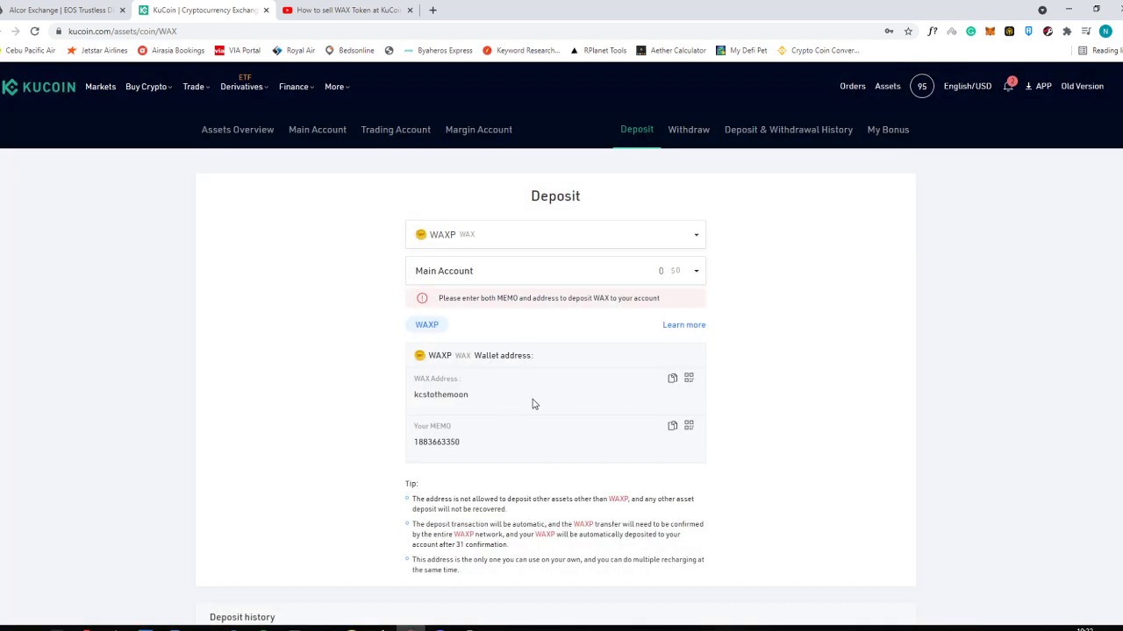
- Copy KuCoin's WAX deposit address and enter it as the receiver in Alcor's token transfer form
{"action": "scroll", "coordinate": [619, 361], "scroll_direction": "down", "scroll_amount": 2}
{"action": "scroll", "coordinate": [546, 356], "scroll_direction": "up", "scroll_amount": 2}
{"action": "left_click", "coordinate": [671, 380]}
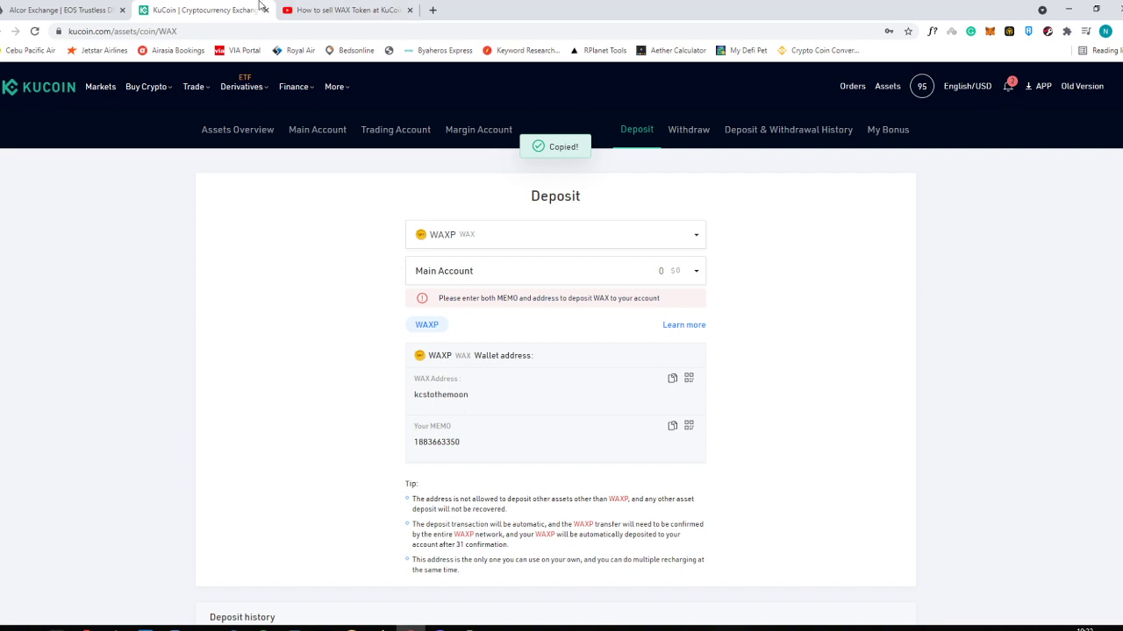
{"action": "left_click", "coordinate": [344, 10]}
{"action": "left_click", "coordinate": [28, 8]}
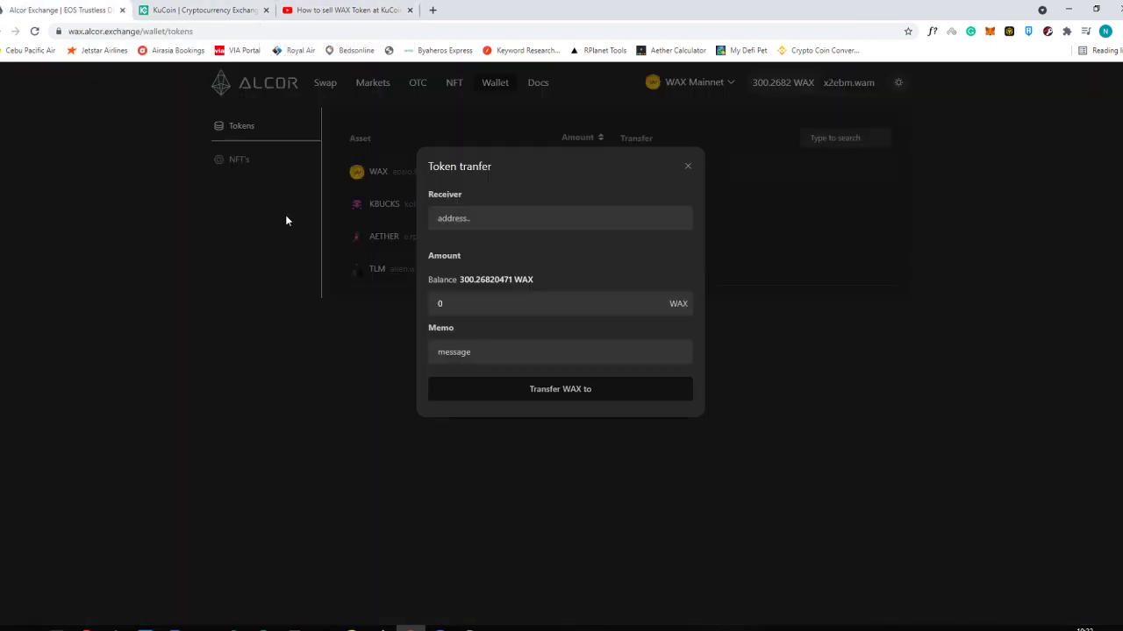
{"action": "left_click", "coordinate": [530, 217]}
{"action": "key", "text": "ctrl+v"}
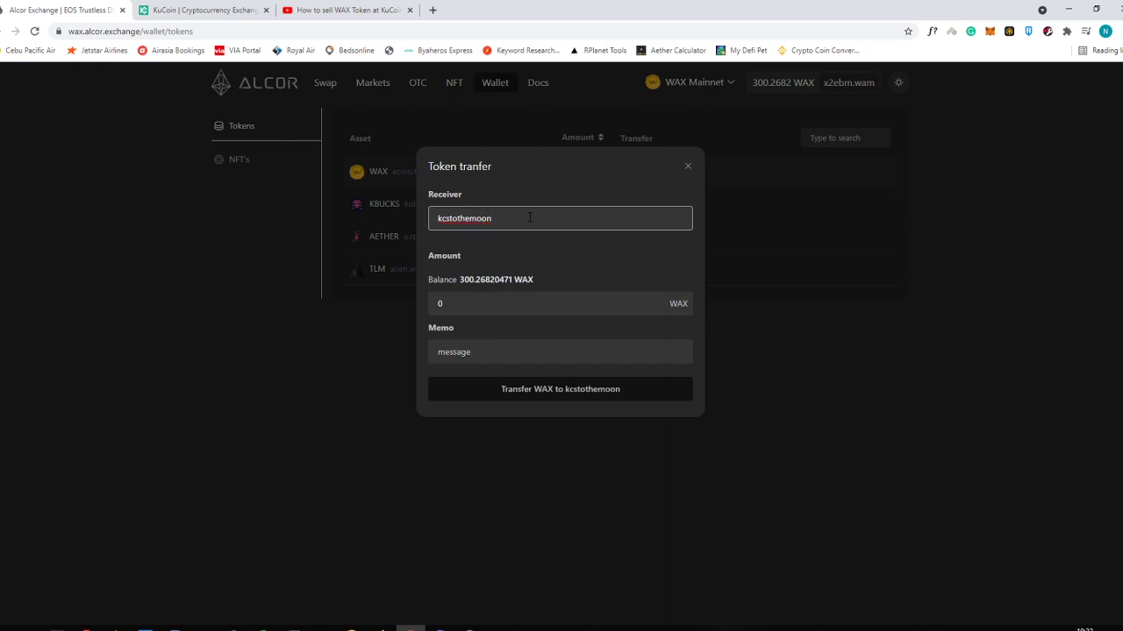
- Copy the deposit memo from KuCoin and return to Alcor's token transfer form
{"action": "left_click", "coordinate": [211, 10]}
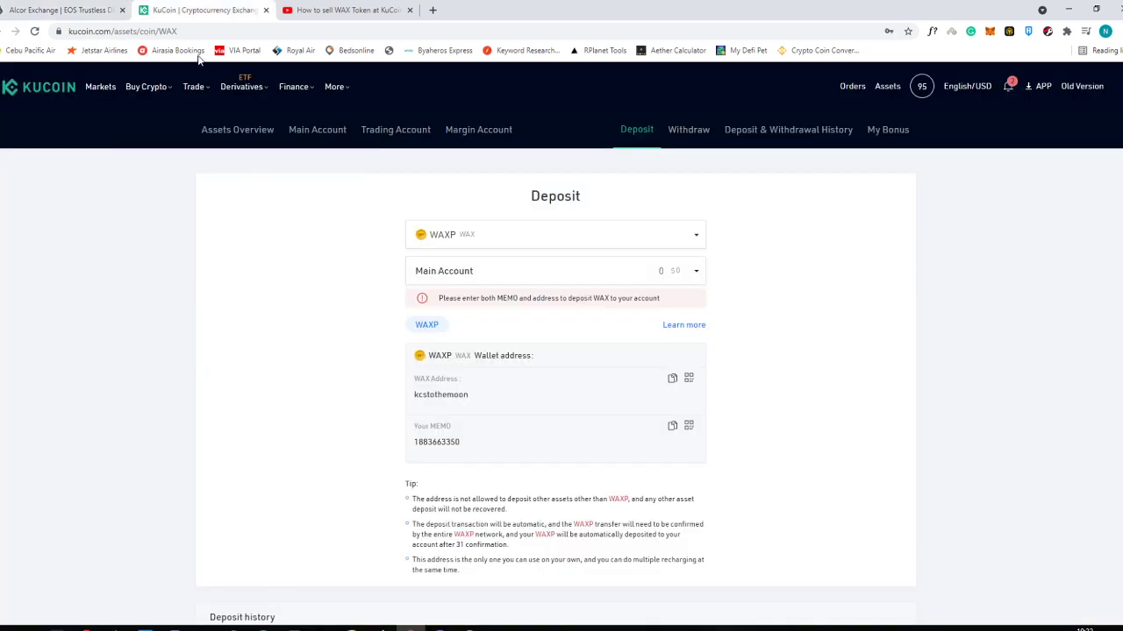
{"action": "left_click", "coordinate": [673, 427]}
{"action": "left_click", "coordinate": [62, 10]}
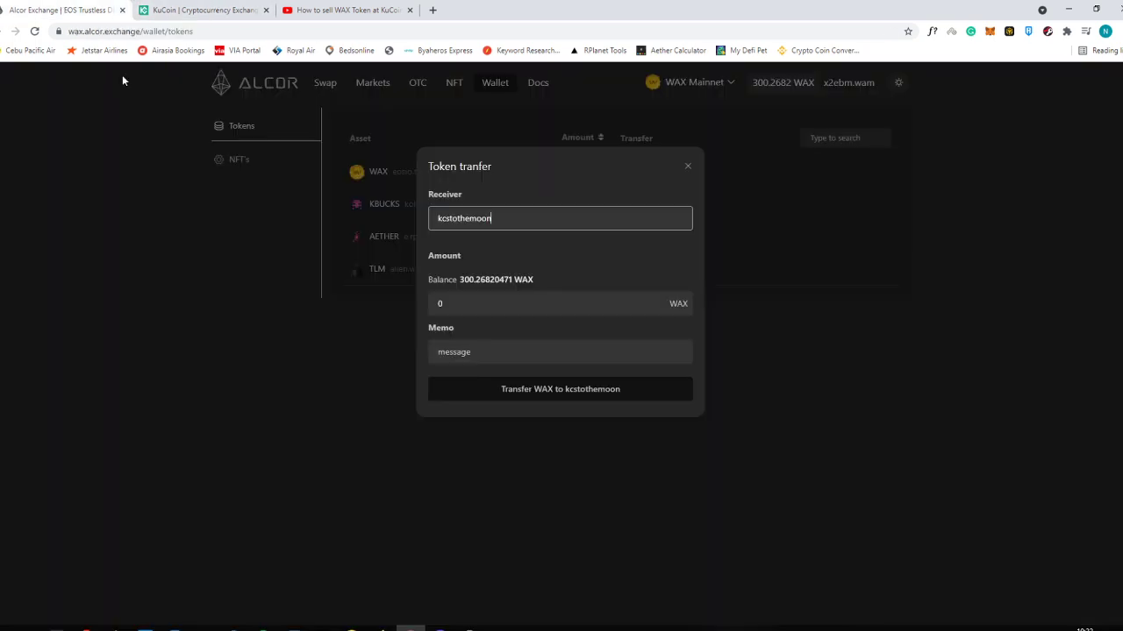
{"action": "left_click", "coordinate": [488, 304]}
{"action": "key", "text": "ctrl+v"}
{"action": "key", "text": "ctrl+a"}
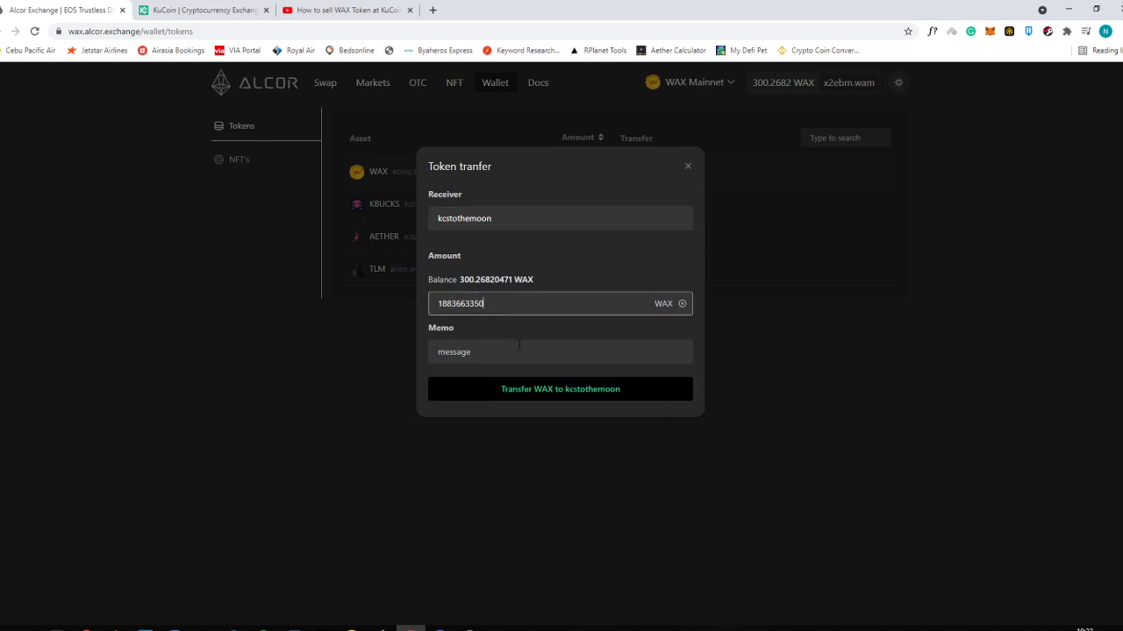
{"action": "left_click", "coordinate": [522, 352]}
{"action": "left_click", "coordinate": [184, 10]}
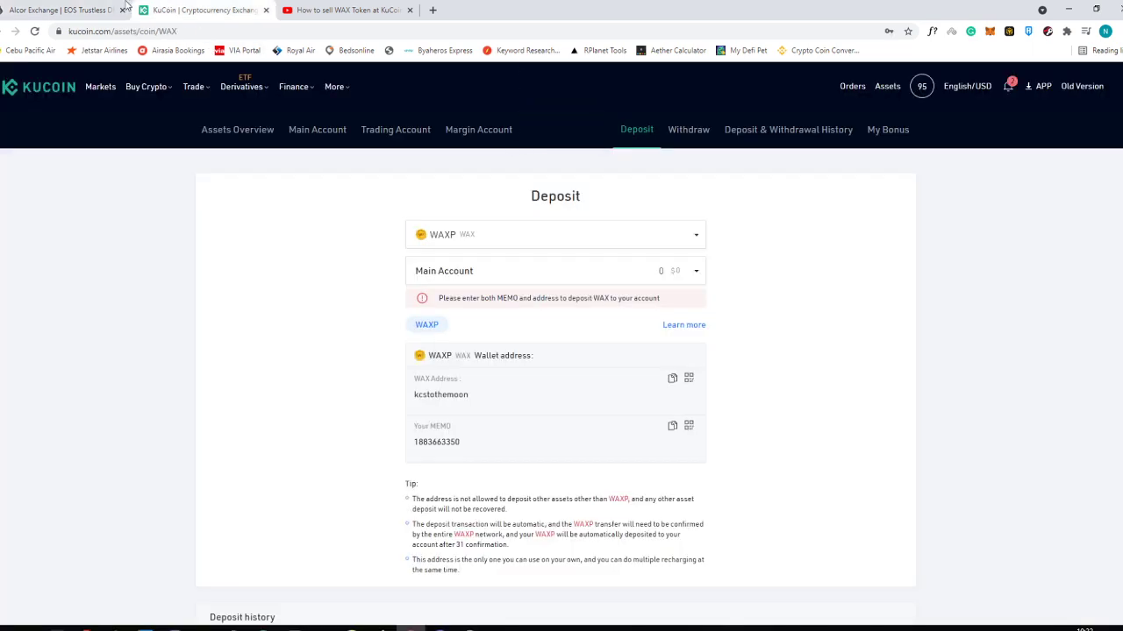
{"action": "left_click", "coordinate": [84, 9]}
{"action": "left_click", "coordinate": [521, 303]}
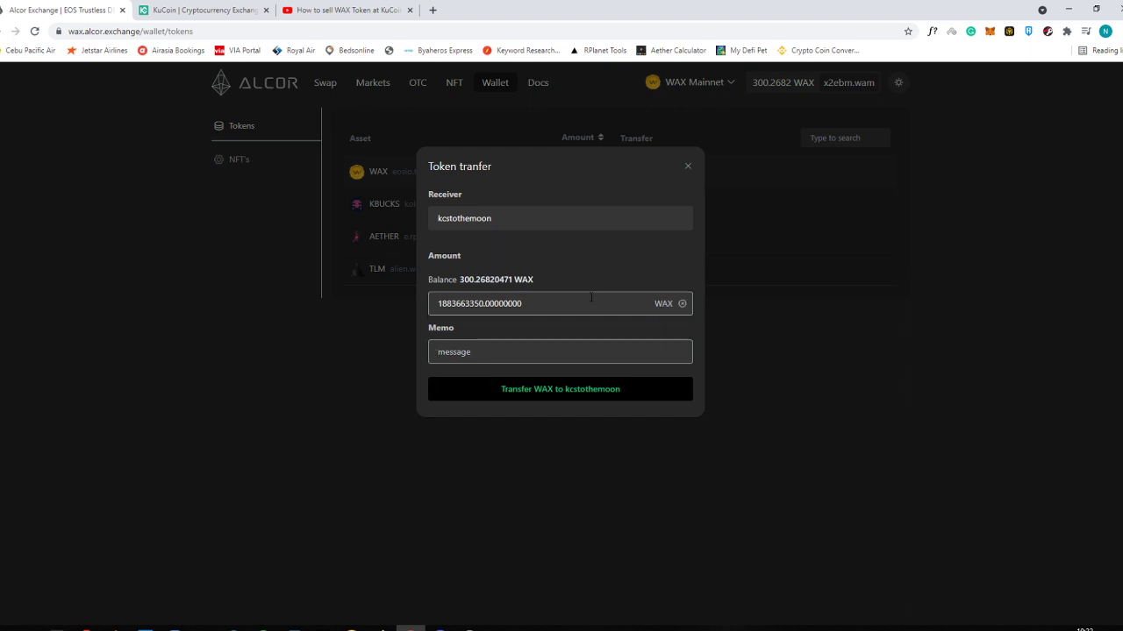
{"action": "key", "text": "ctrl+a"}
{"action": "key", "text": "BackSpace"}
- Enter the copied deposit memo in the WAX transfer form and set the amount to 300 WAX
{"action": "left_click", "coordinate": [521, 352]}
{"action": "key", "text": "ctrl+v"}
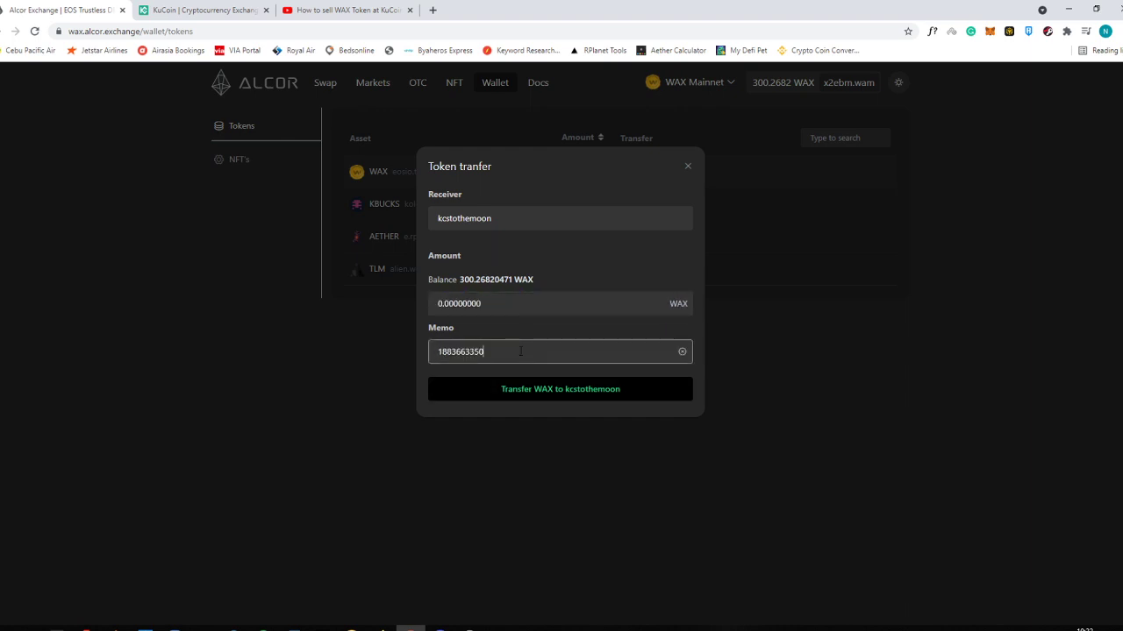
{"action": "left_click", "coordinate": [335, 306]}
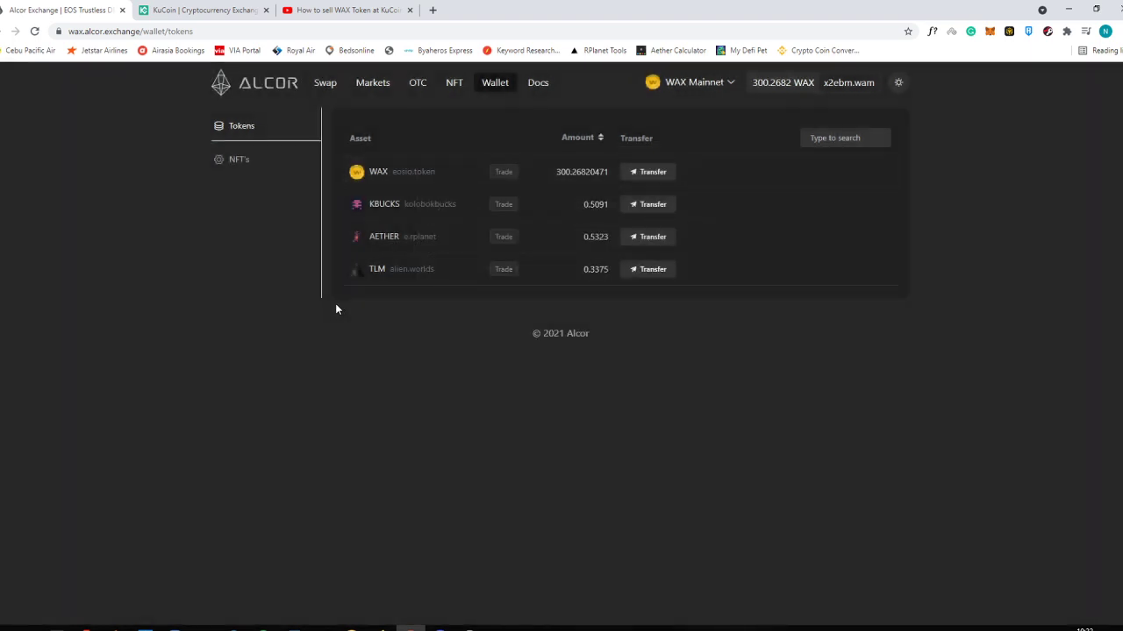
{"action": "left_click", "coordinate": [652, 172]}
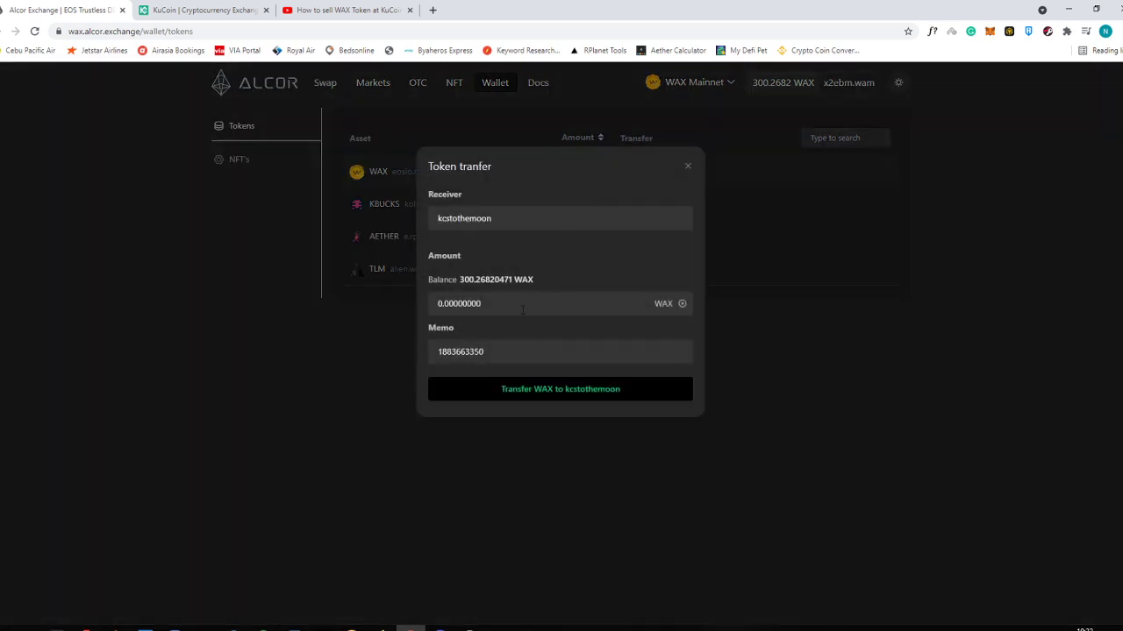
{"action": "left_click", "coordinate": [444, 303]}
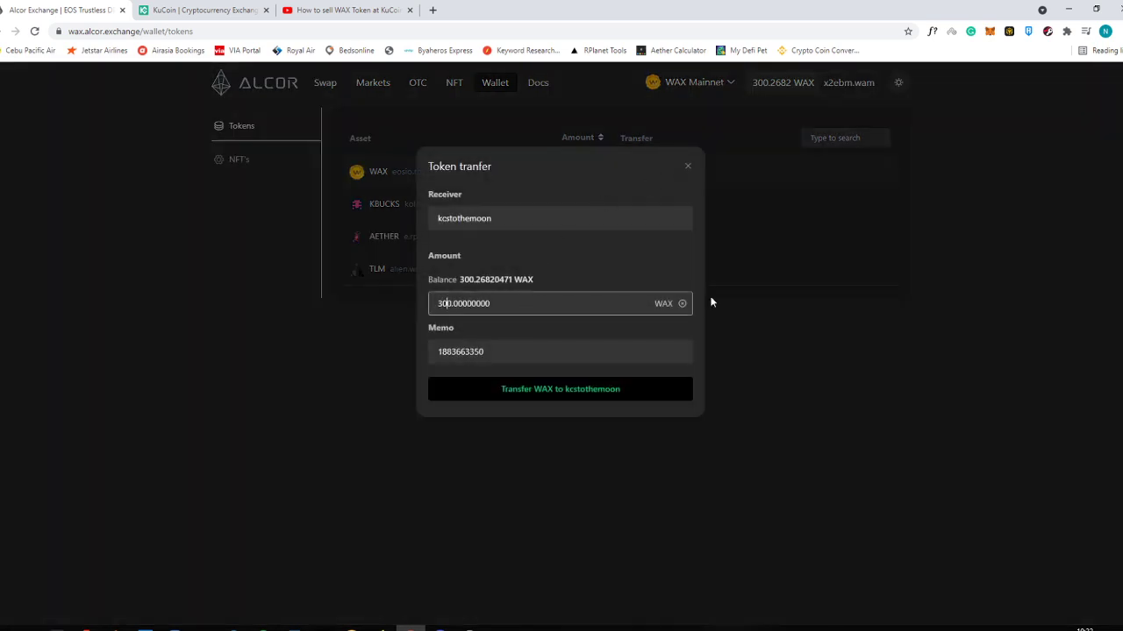
- Compare the transfer form's receiver and memo with the WAXP deposit details on KuCoin
{"action": "left_click", "coordinate": [163, 7]}
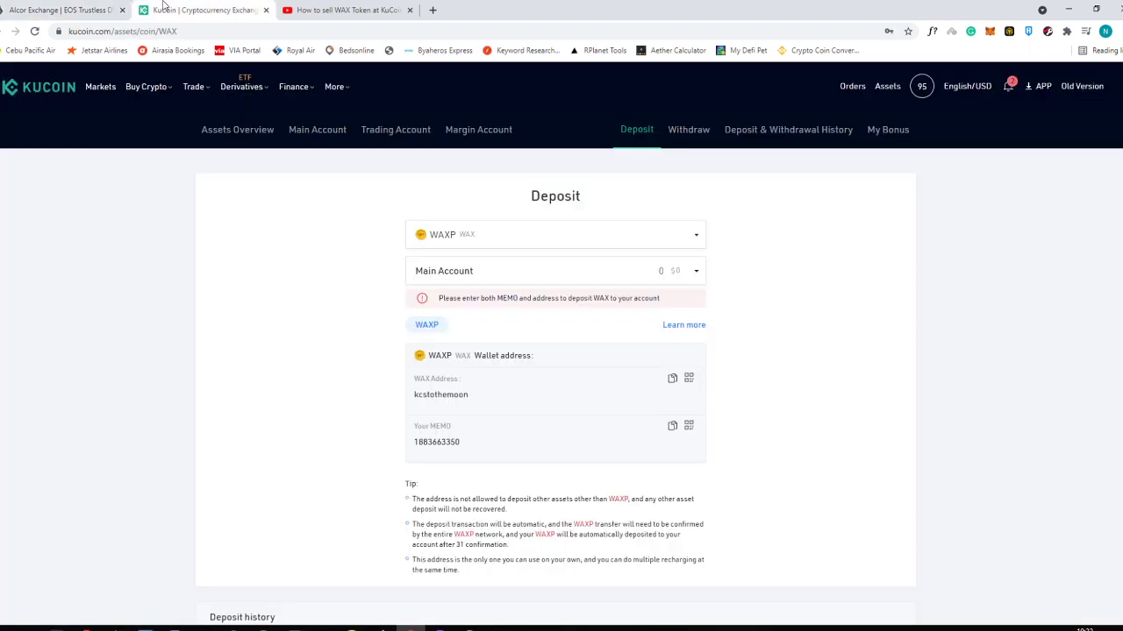
{"action": "key", "text": "ctrl+shift+Tab"}
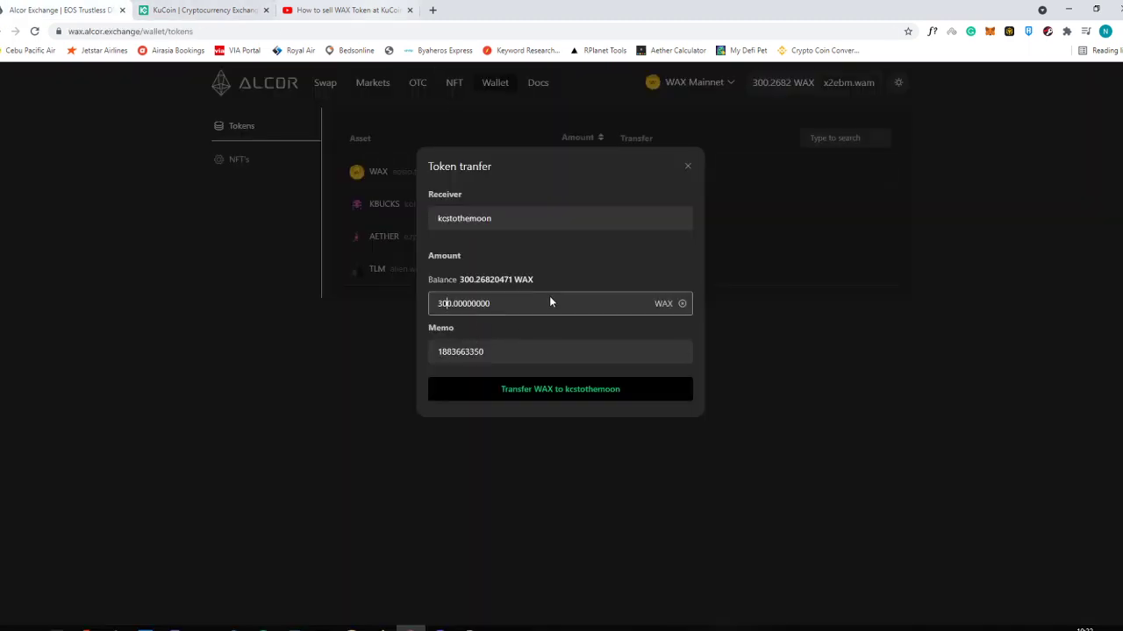
{"action": "key", "text": "ctrl+Tab"}
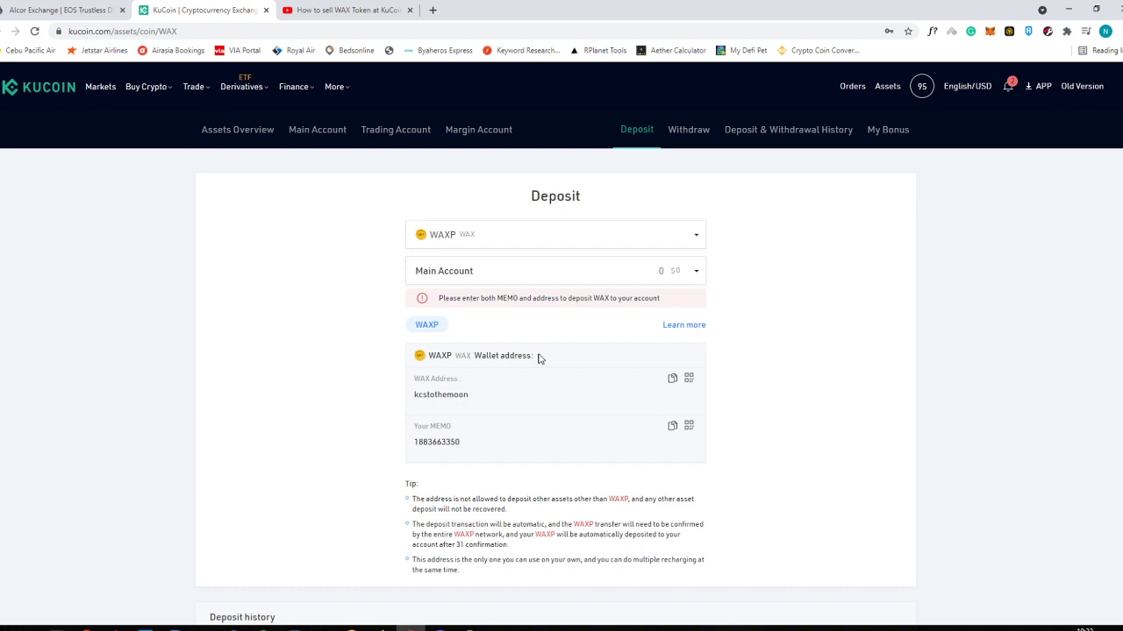
{"action": "key", "text": "ctrl+shift+Tab"}
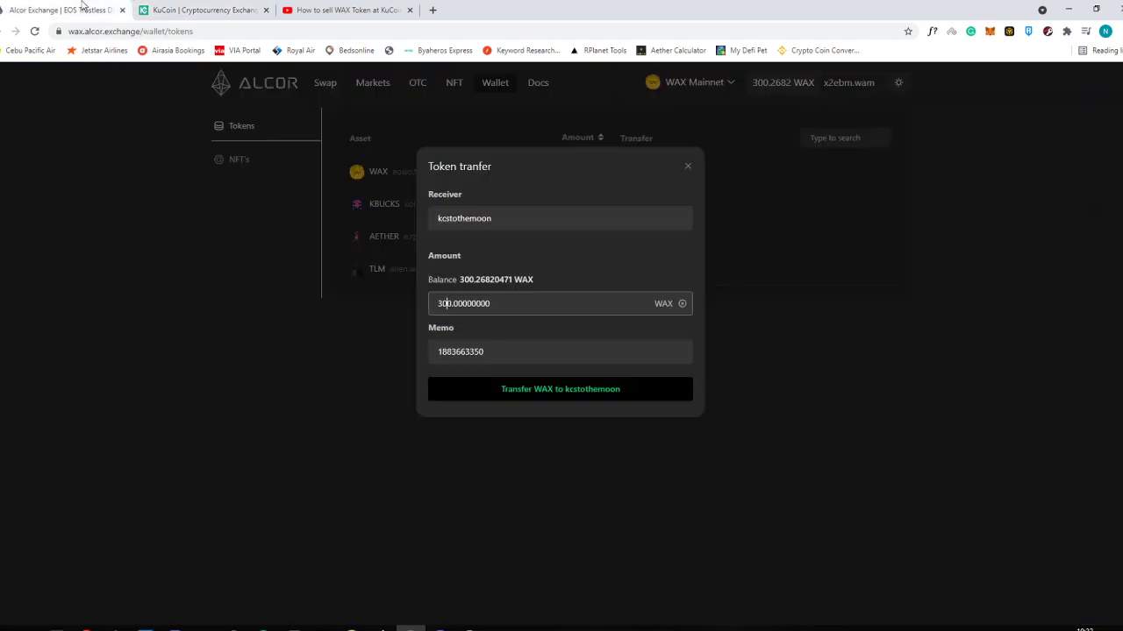
{"action": "left_click", "coordinate": [169, 12]}
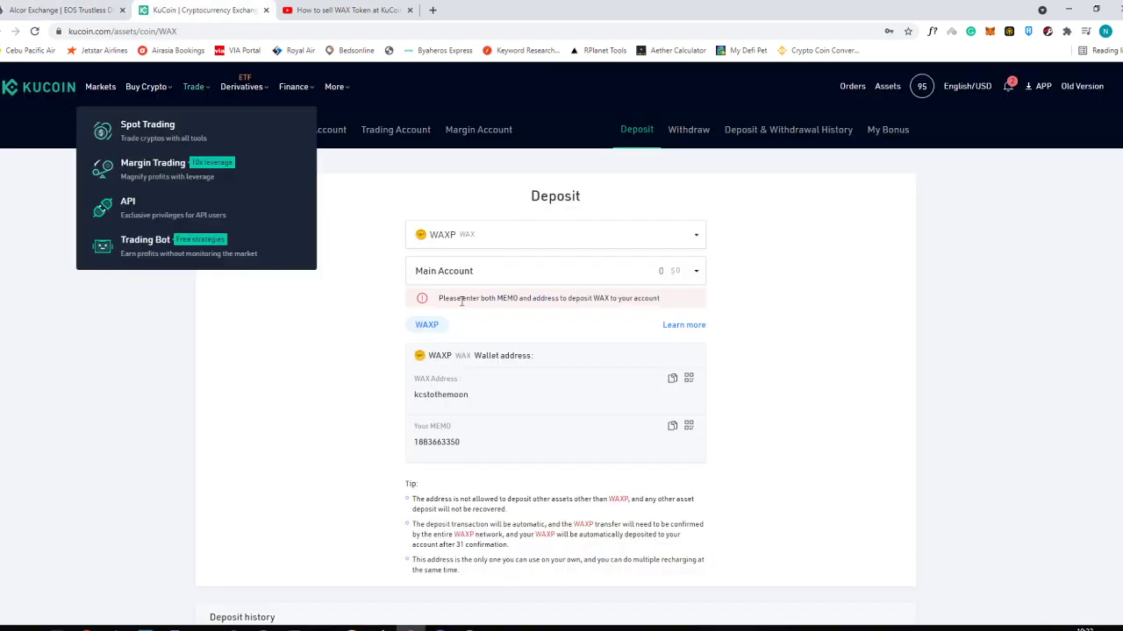
{"action": "left_click", "coordinate": [20, 7]}
- Submit the 300 WAX transfer again after approving its transaction request in WAX Cloud Wallet
{"action": "left_click", "coordinate": [560, 395]}
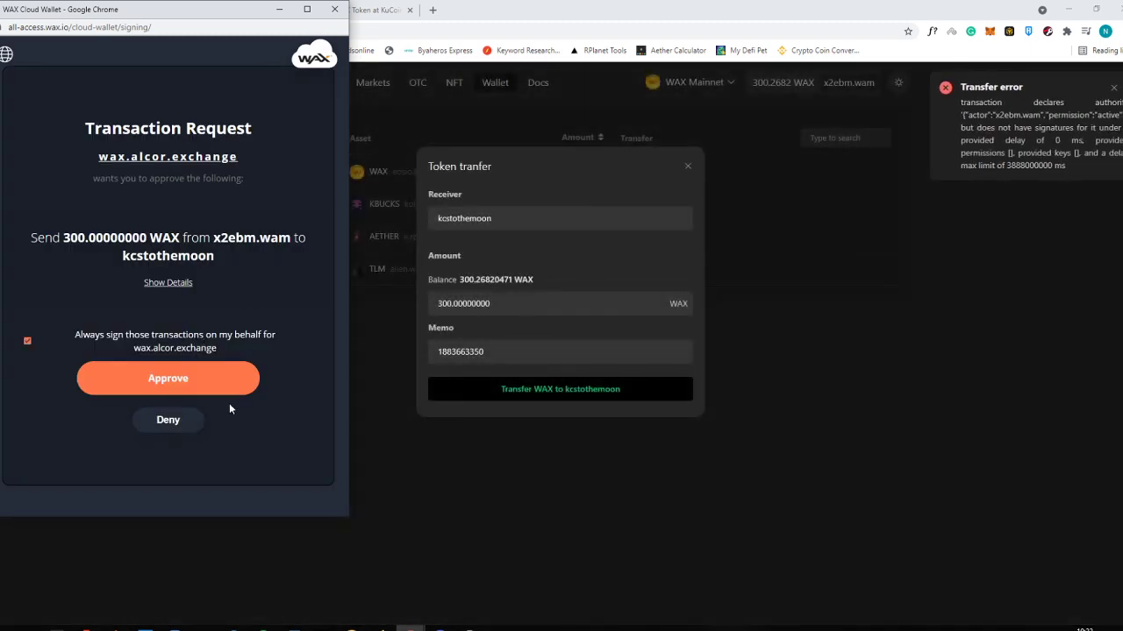
{"action": "left_click", "coordinate": [215, 381]}
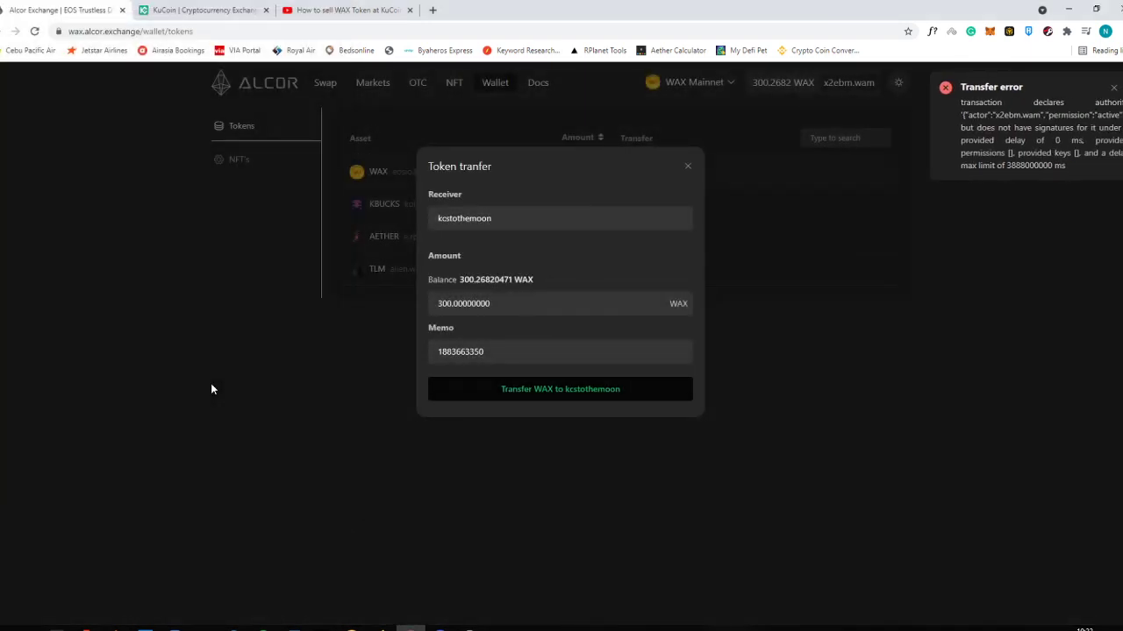
{"action": "left_click", "coordinate": [575, 390]}
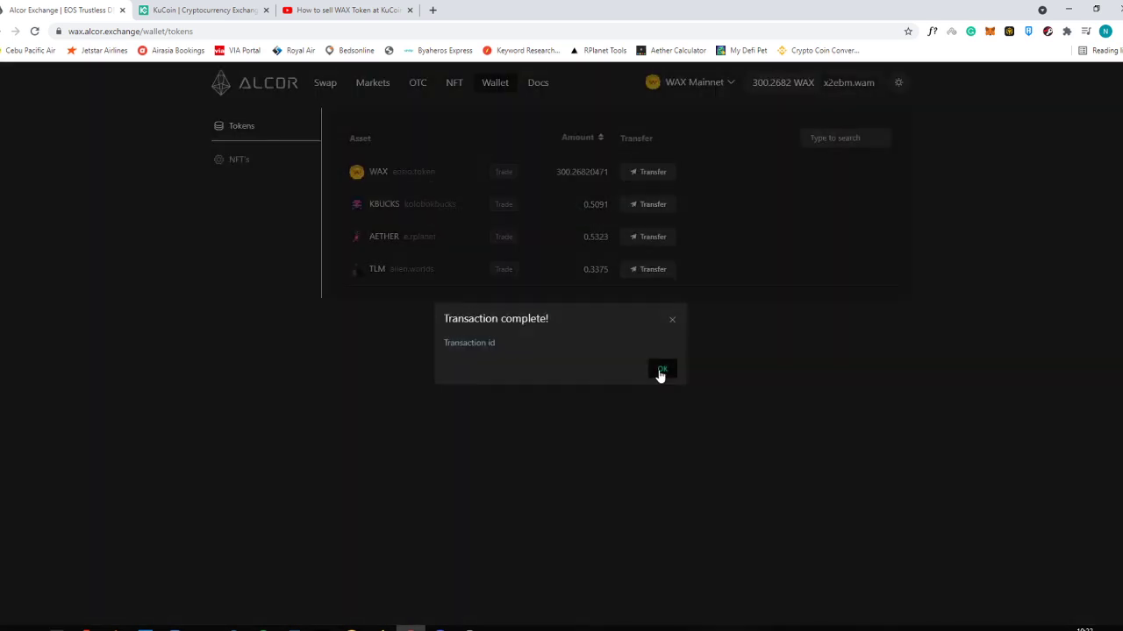
- Open the completed transfer's transaction ID link in a new browser tab and switch to it
{"action": "right_click", "coordinate": [466, 351]}
{"action": "left_click", "coordinate": [504, 355]}
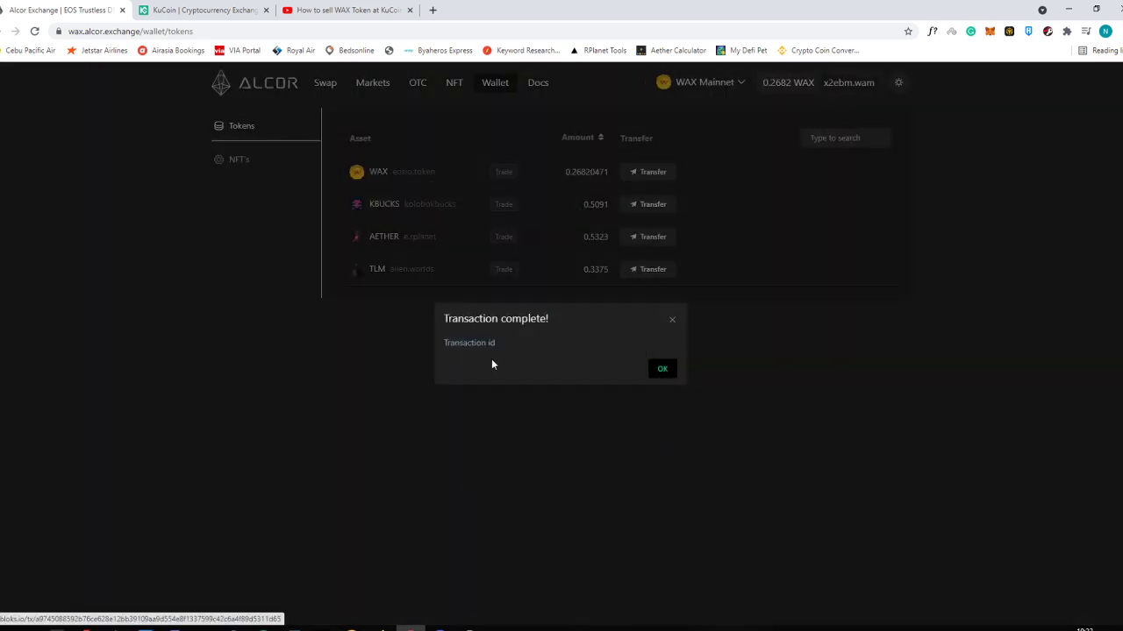
{"action": "left_click", "coordinate": [215, 5]}
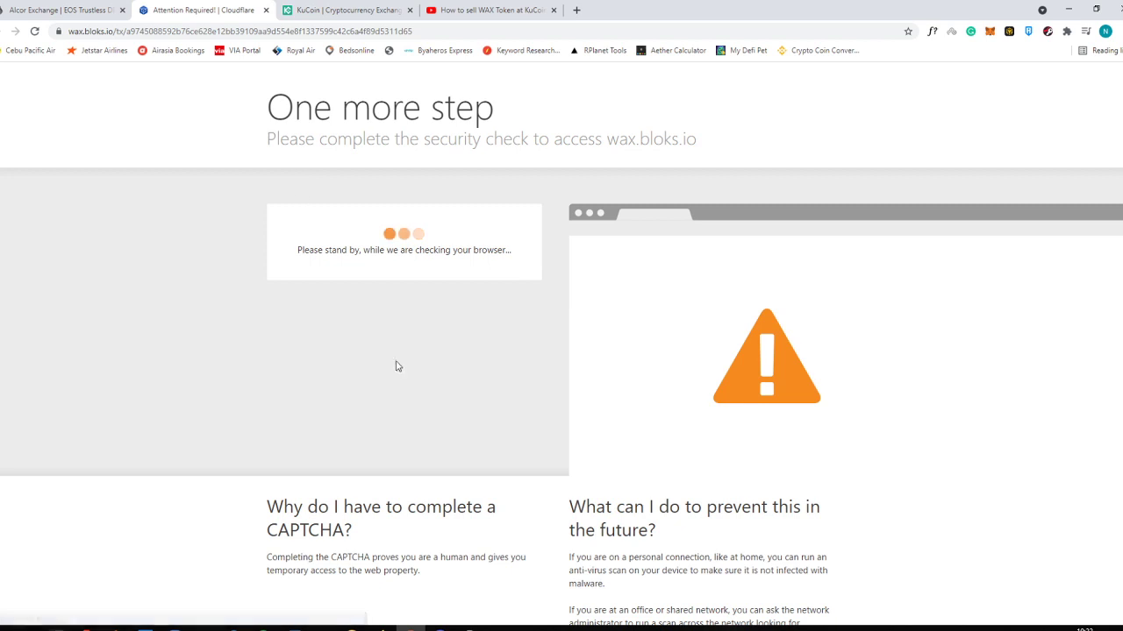
- Complete the wax.bloks.io security check by selecting the images that contain a boat and submitting the verification
{"action": "left_click", "coordinate": [353, 260]}
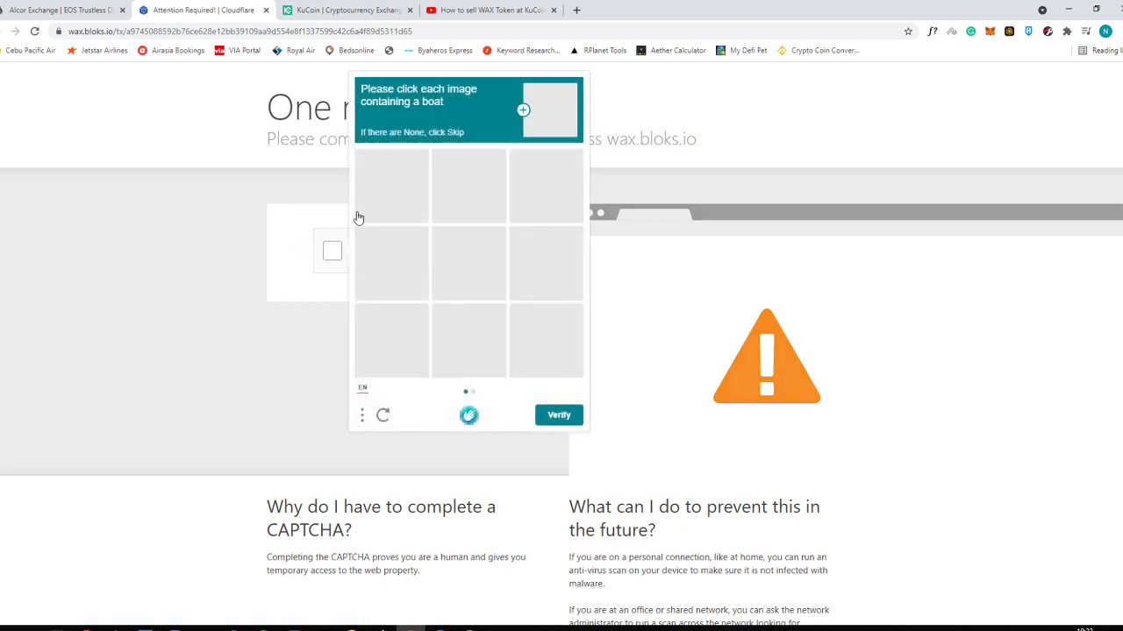
{"action": "left_click", "coordinate": [529, 212]}
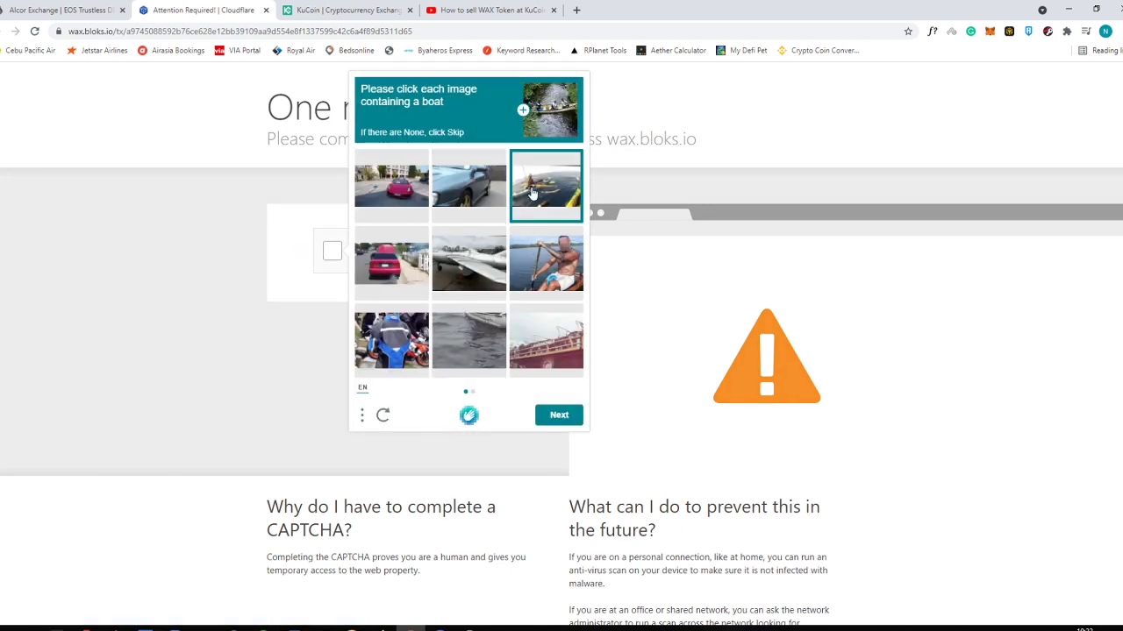
{"action": "left_click", "coordinate": [467, 350]}
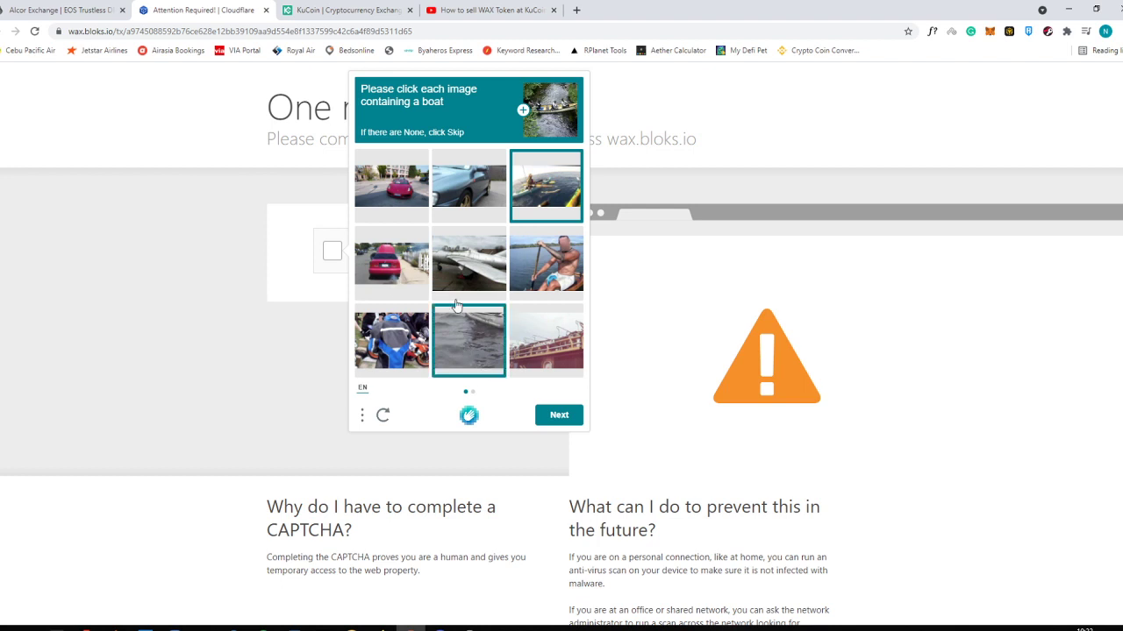
{"action": "left_click", "coordinate": [558, 416]}
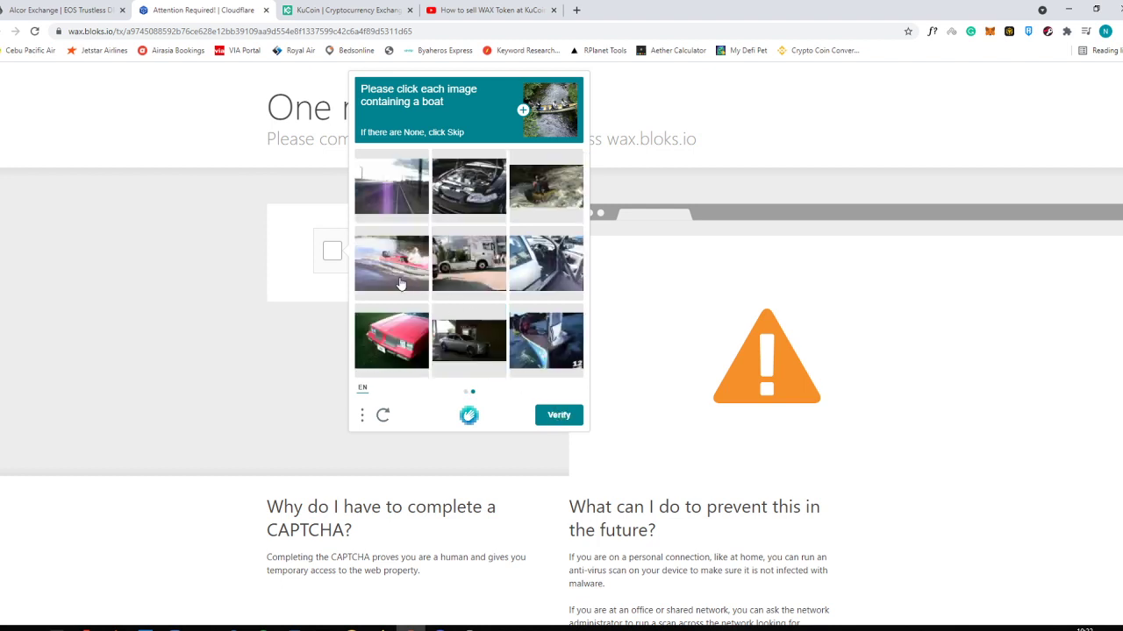
{"action": "left_click", "coordinate": [400, 280]}
{"action": "left_click", "coordinate": [542, 355]}
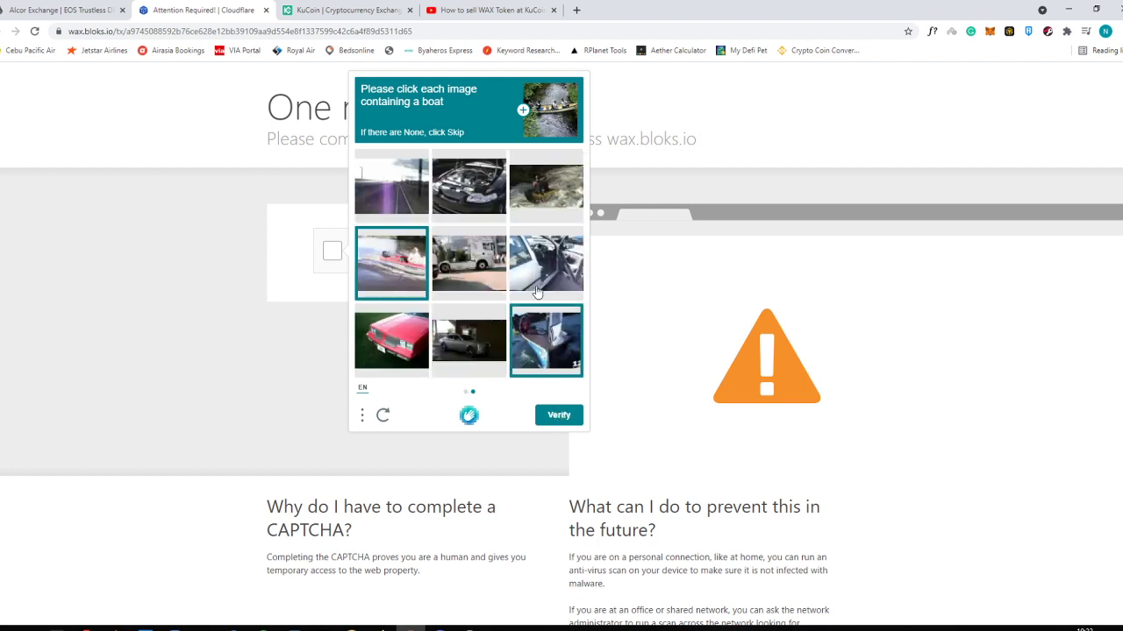
{"action": "left_click", "coordinate": [546, 188]}
{"action": "left_click", "coordinate": [551, 417]}
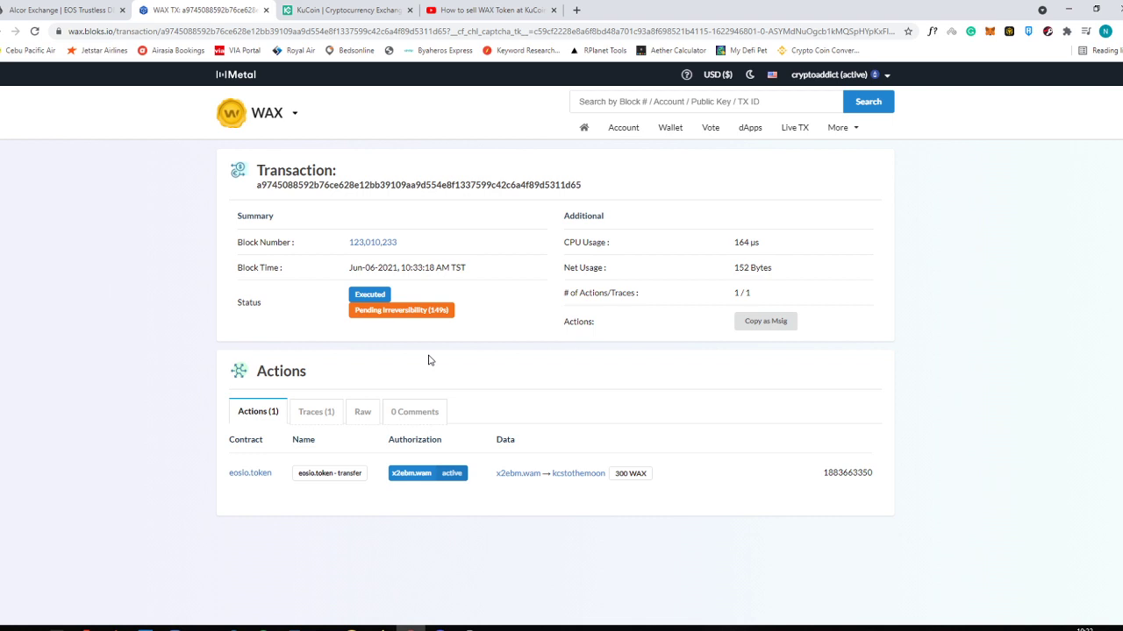
- Switch to KuCoin and search the Main Account's coin list for wax to check the WAXP balance
{"action": "left_click", "coordinate": [338, 7]}
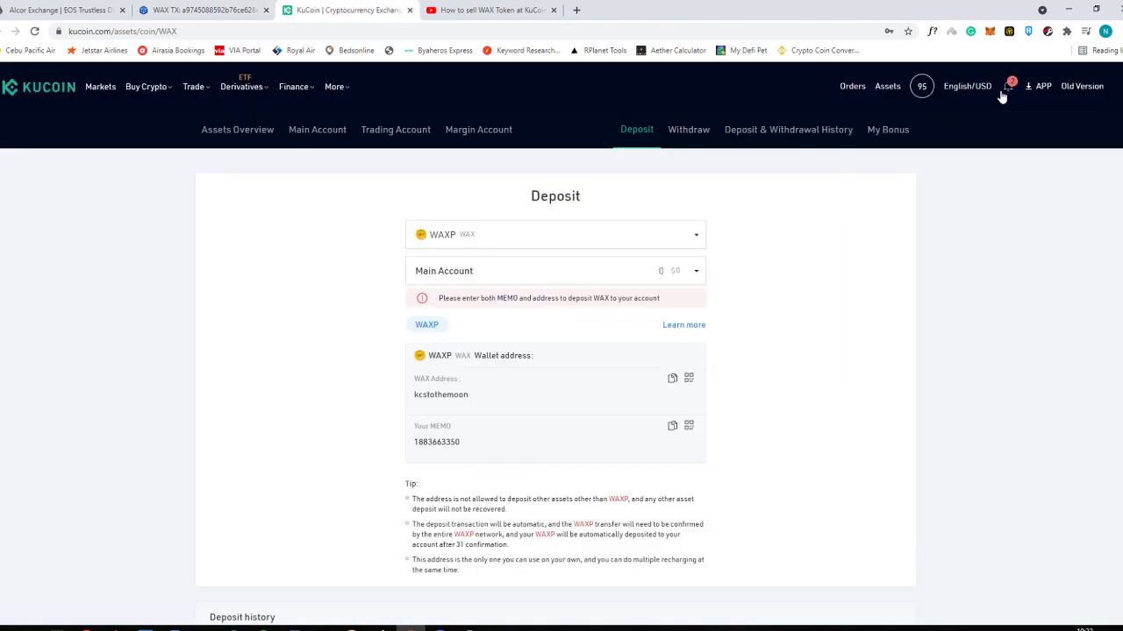
{"action": "mouse_move", "coordinate": [849, 91]}
{"action": "left_click", "coordinate": [301, 131]}
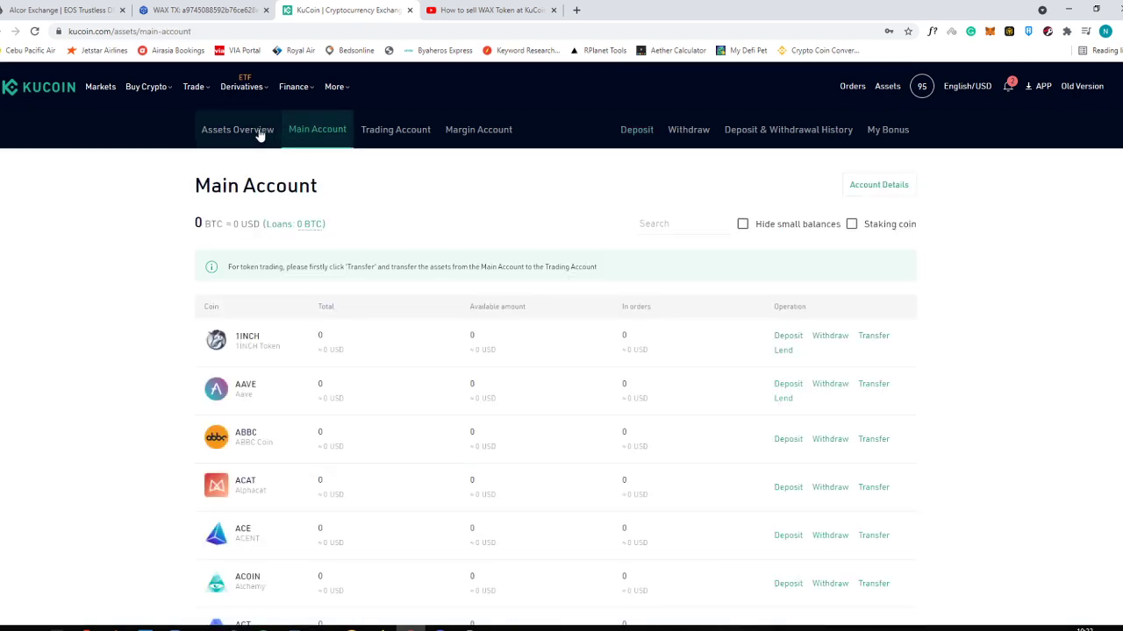
{"action": "left_click", "coordinate": [258, 134]}
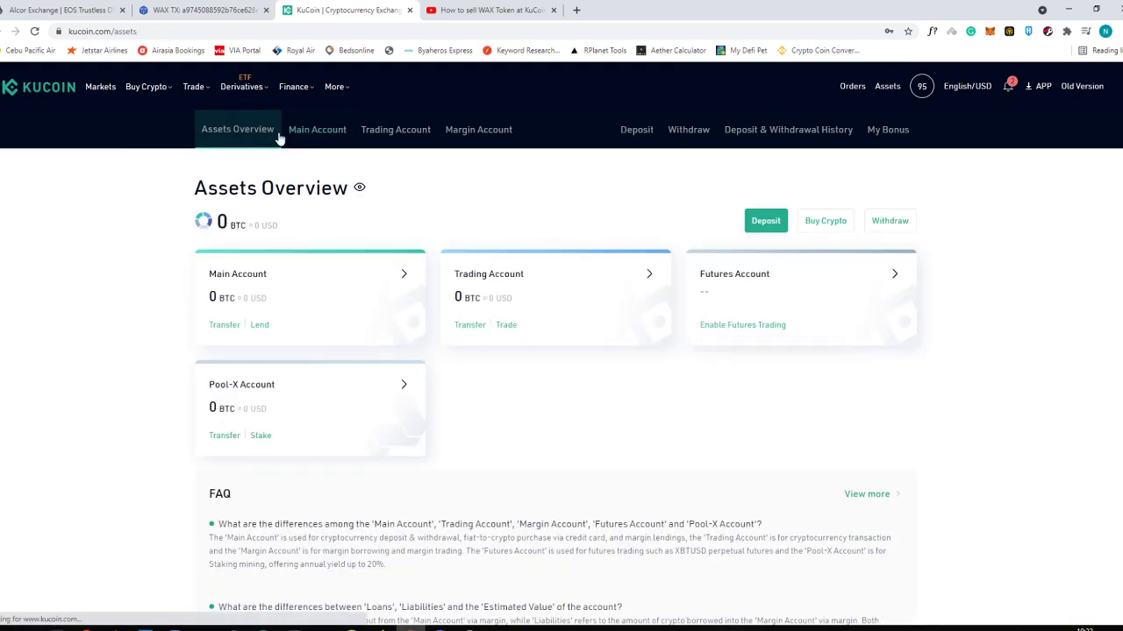
{"action": "left_click", "coordinate": [307, 140]}
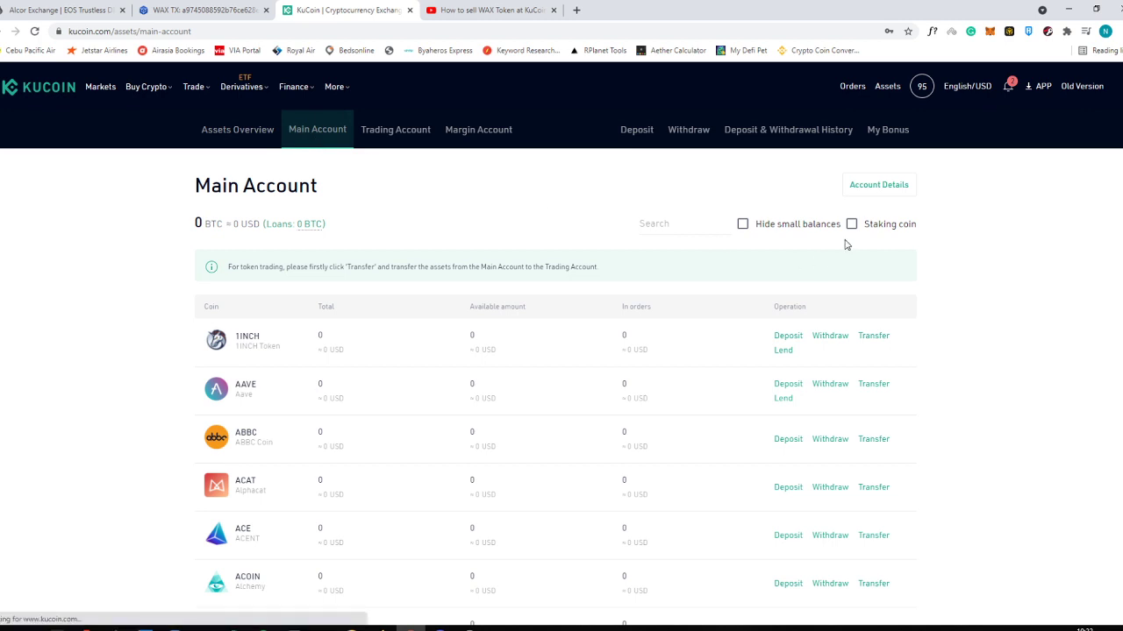
{"action": "left_click", "coordinate": [699, 226]}
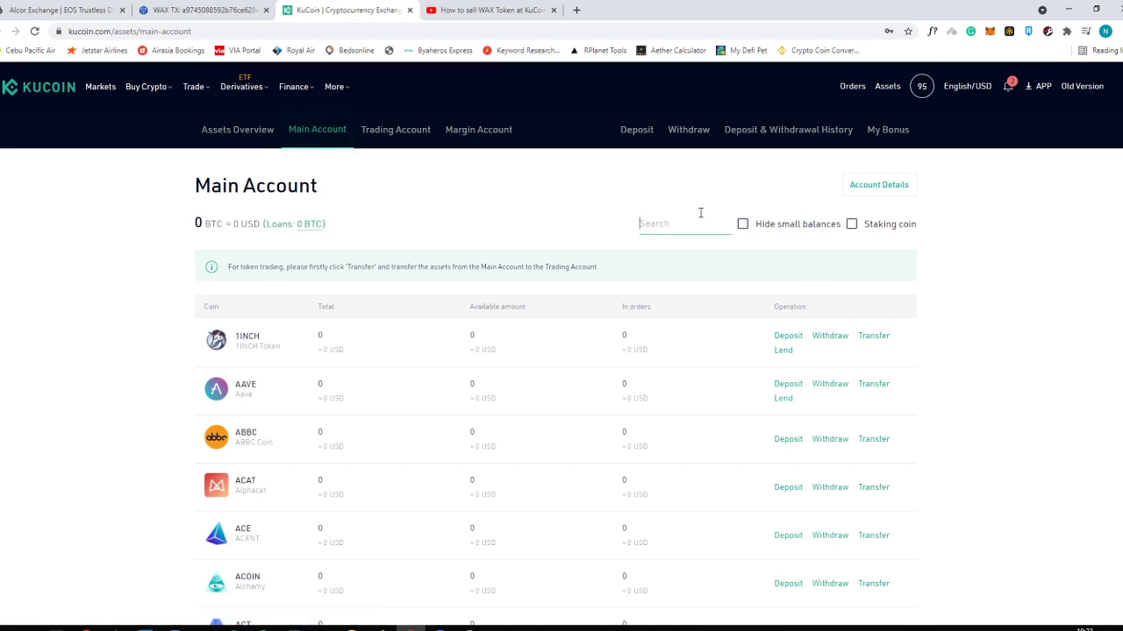
{"action": "type", "text": "wax"}
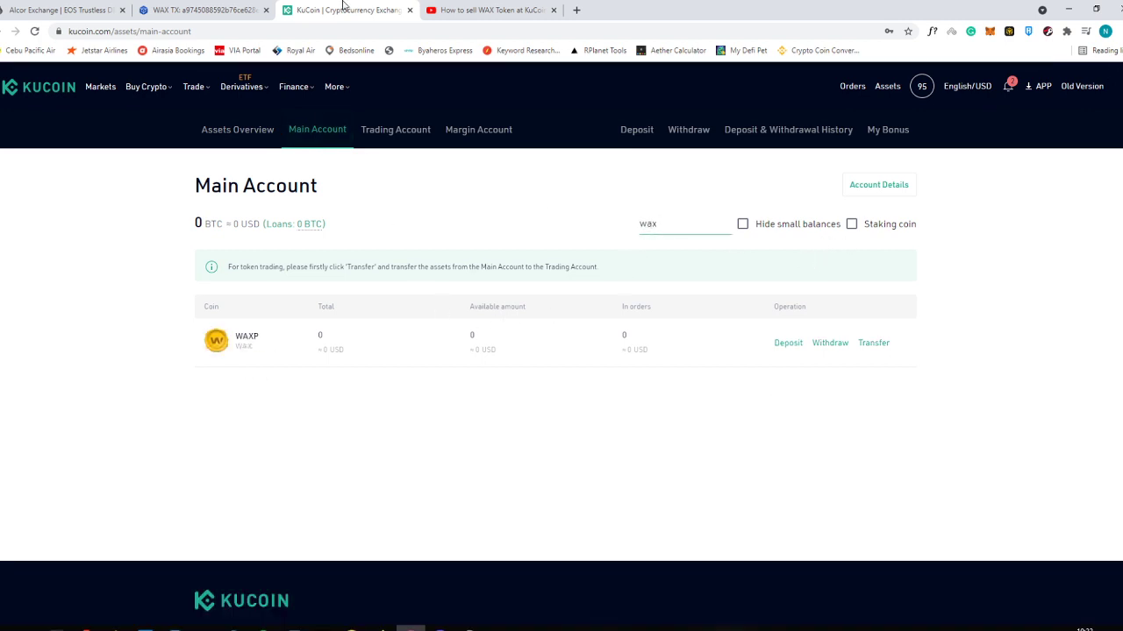
- Return to the wax.bloks.io transaction page and review the transfer's traces and actions
{"action": "left_click", "coordinate": [176, 10]}
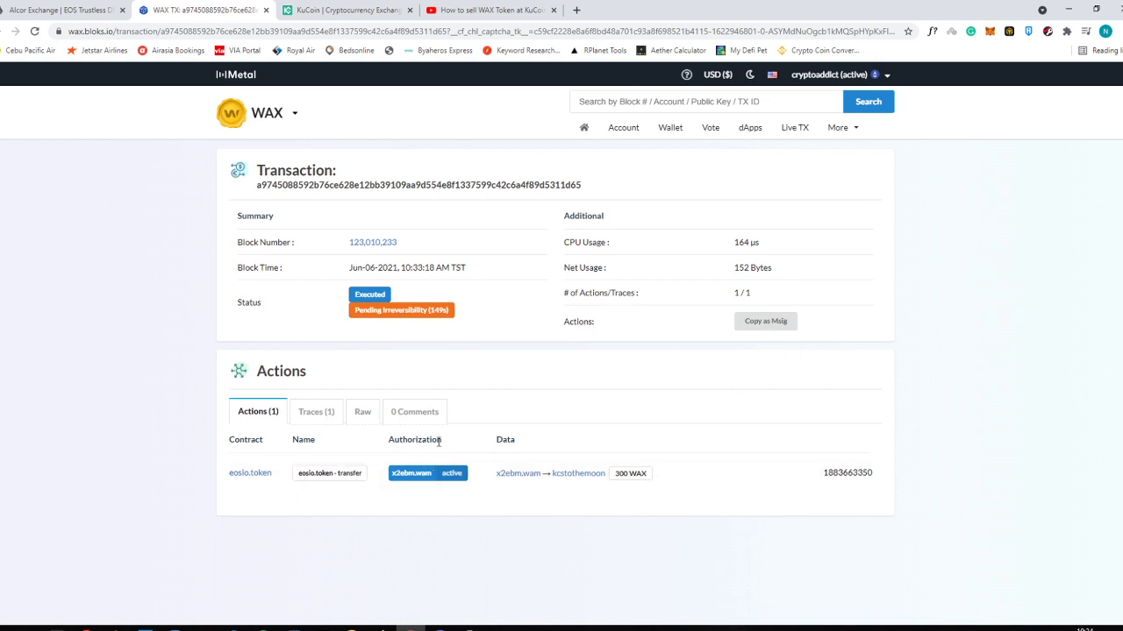
{"action": "left_click", "coordinate": [318, 419]}
{"action": "left_click", "coordinate": [256, 414]}
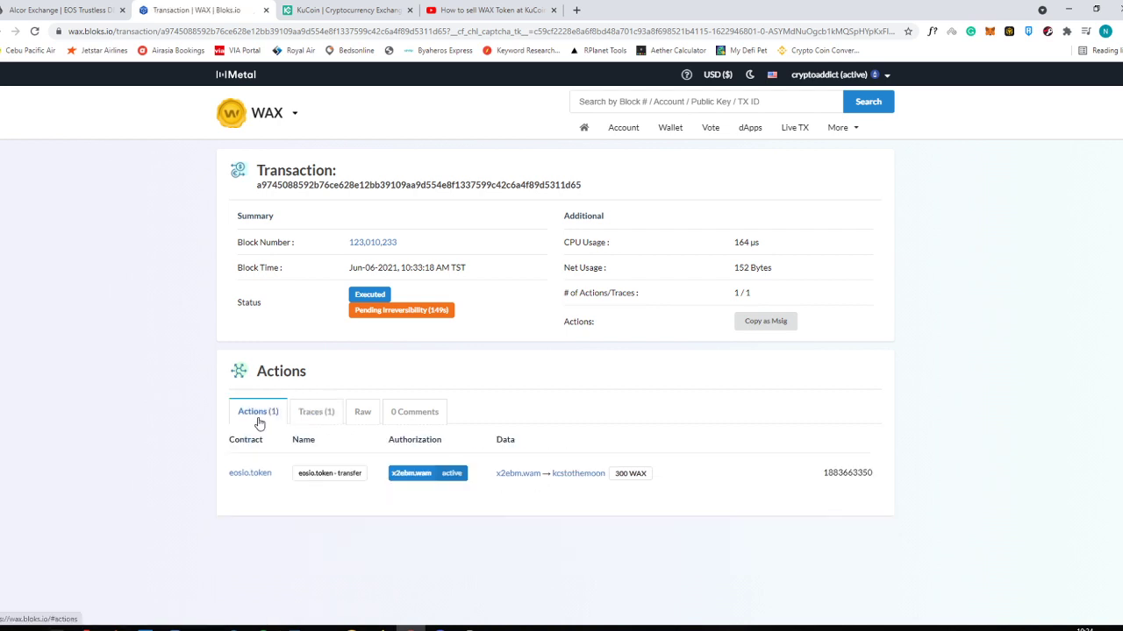
- Switch back to KuCoin, reload the Main Account page and recheck the WAXP balance by searching for wax
{"action": "left_click", "coordinate": [381, 9]}
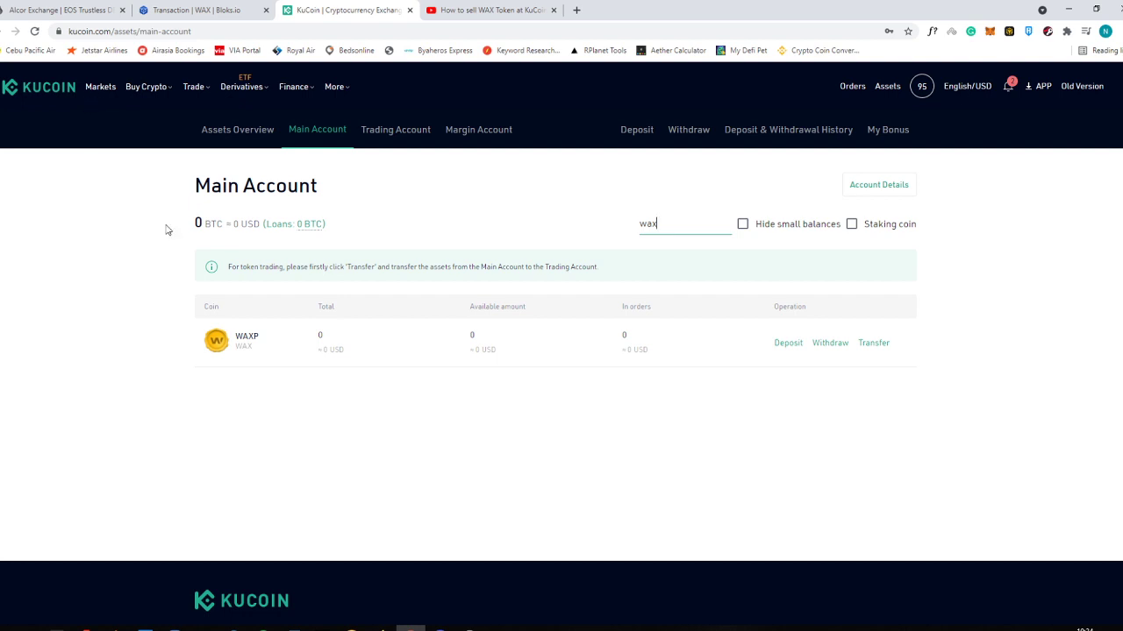
{"action": "left_click", "coordinate": [34, 32]}
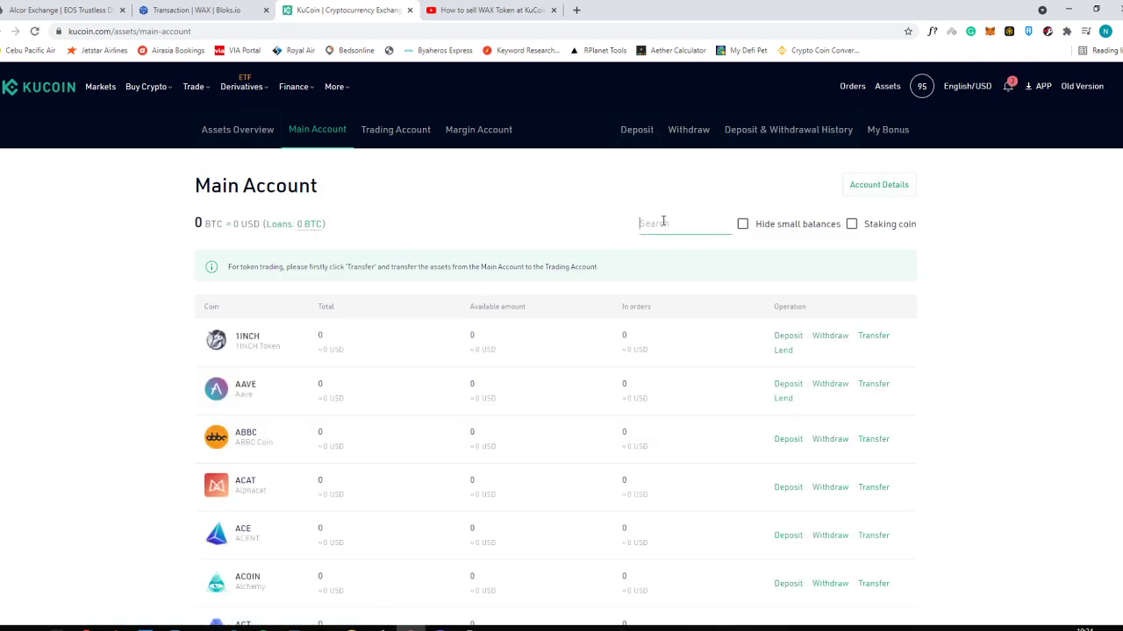
{"action": "left_click", "coordinate": [235, 138]}
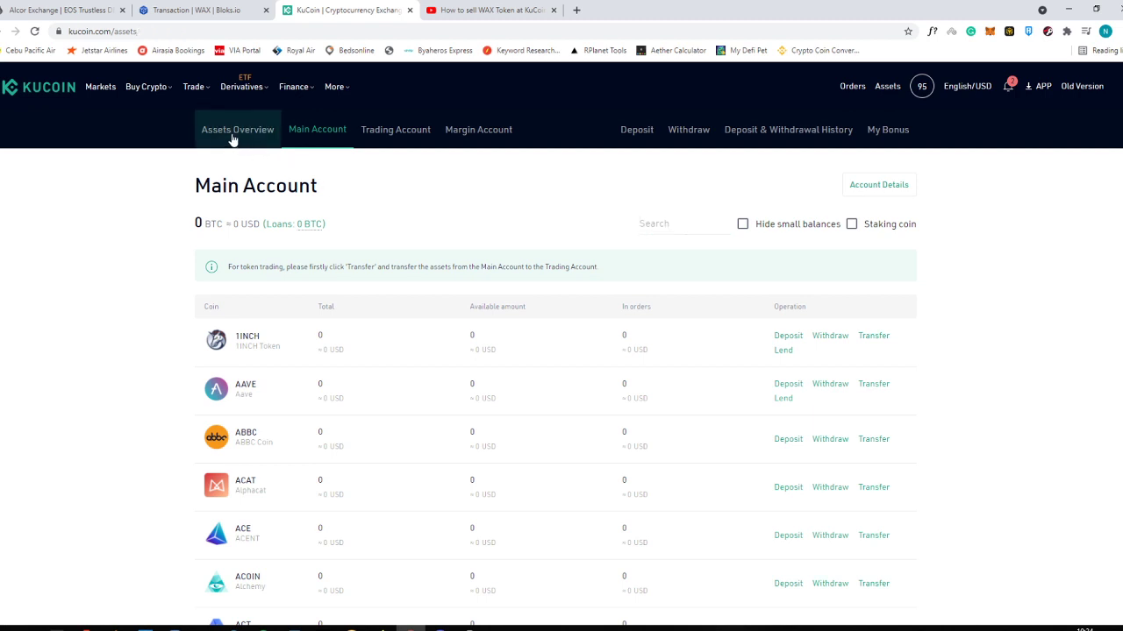
{"action": "left_click", "coordinate": [341, 140]}
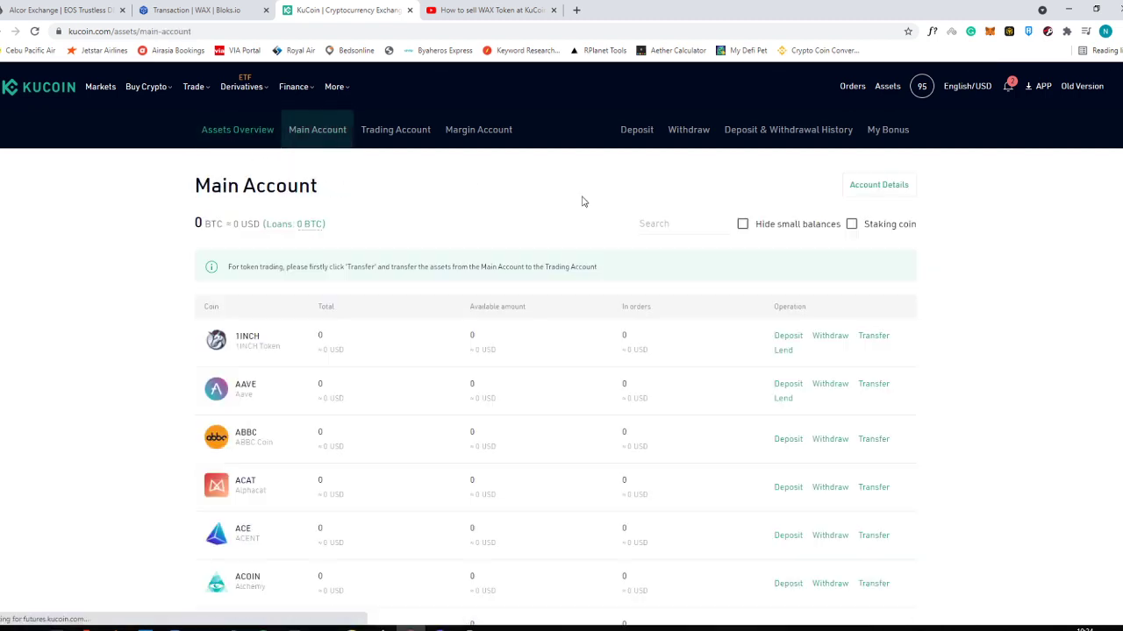
{"action": "left_click", "coordinate": [685, 226]}
{"action": "type", "text": "wax"}
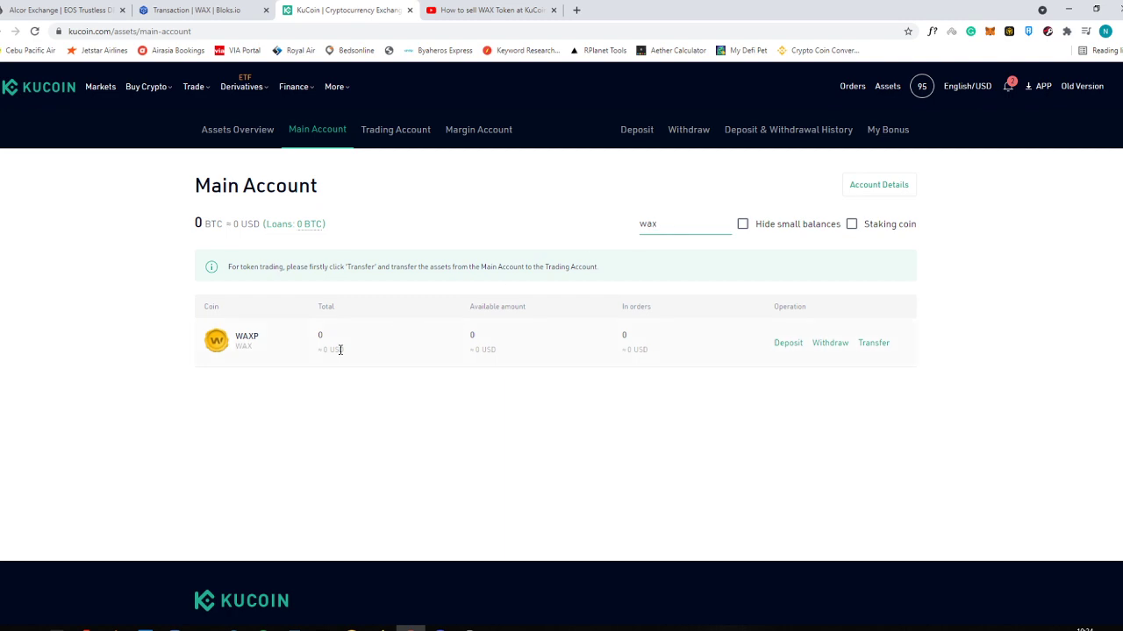
{"action": "left_click", "coordinate": [331, 349]}
- Examine the WAXP transfer form from Main Account to Trading Account, including its coin choices, and close it without transferring
{"action": "left_click", "coordinate": [856, 348]}
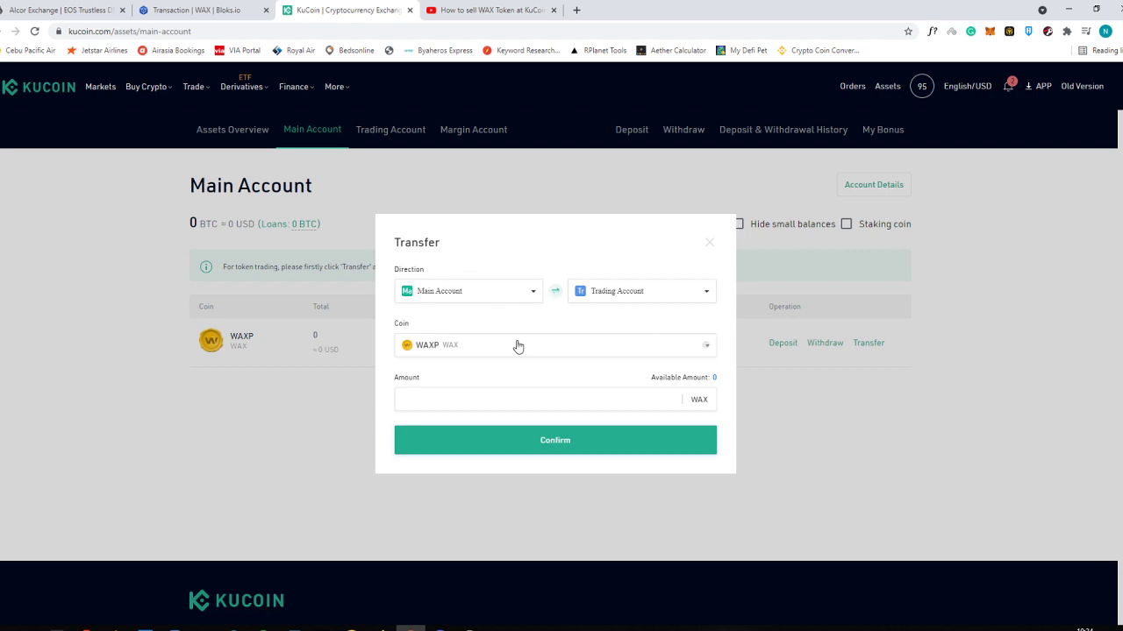
{"action": "left_click", "coordinate": [542, 345]}
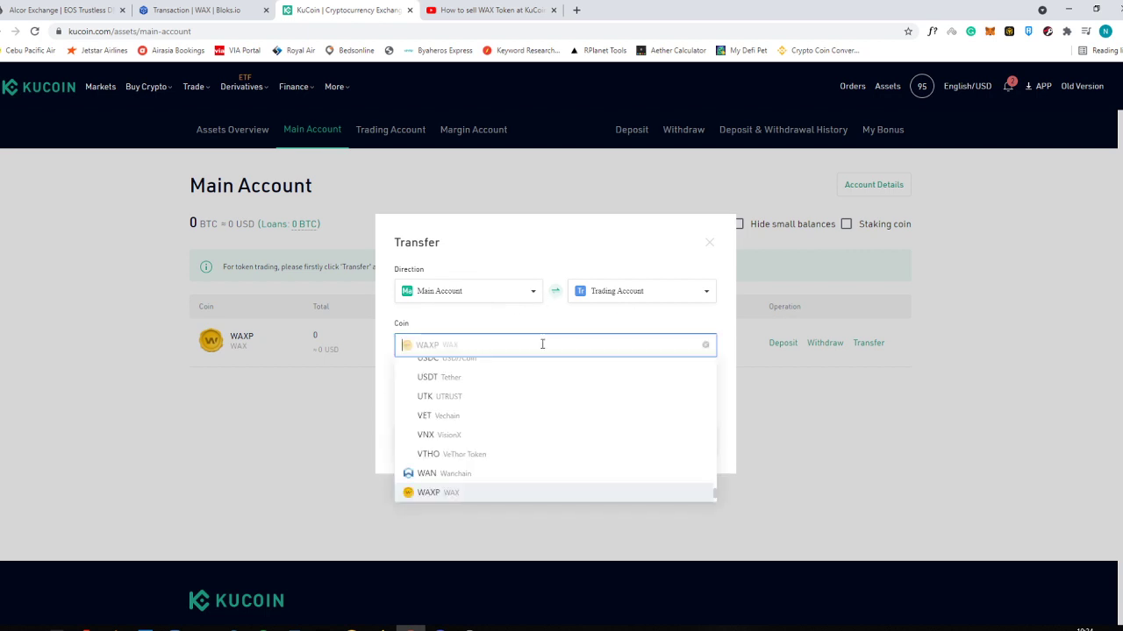
{"action": "left_click", "coordinate": [760, 359]}
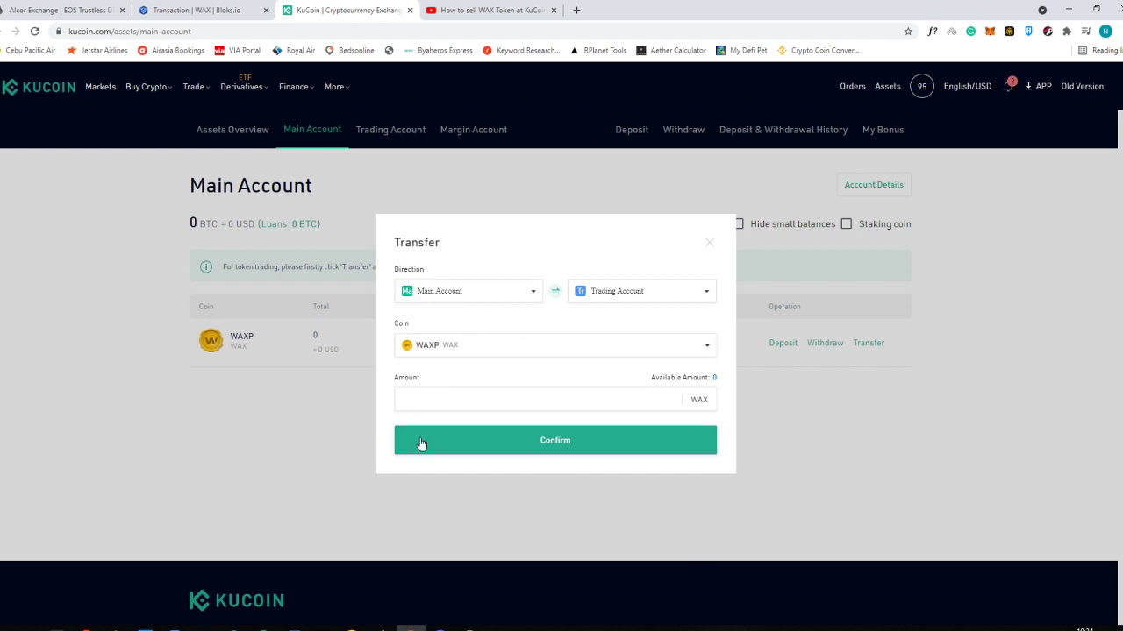
{"action": "left_click", "coordinate": [713, 247]}
- Reload the KuCoin Main Account page and the wax.bloks.io transaction page, and check the transaction's confirmation status
{"action": "left_click", "coordinate": [35, 31]}
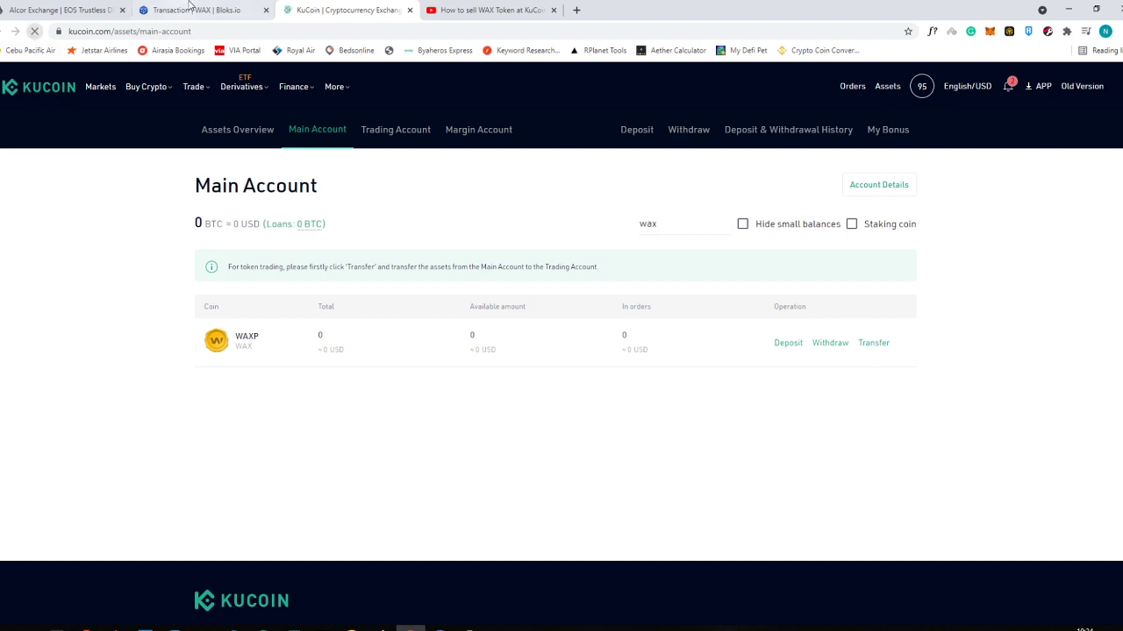
{"action": "left_click", "coordinate": [190, 8]}
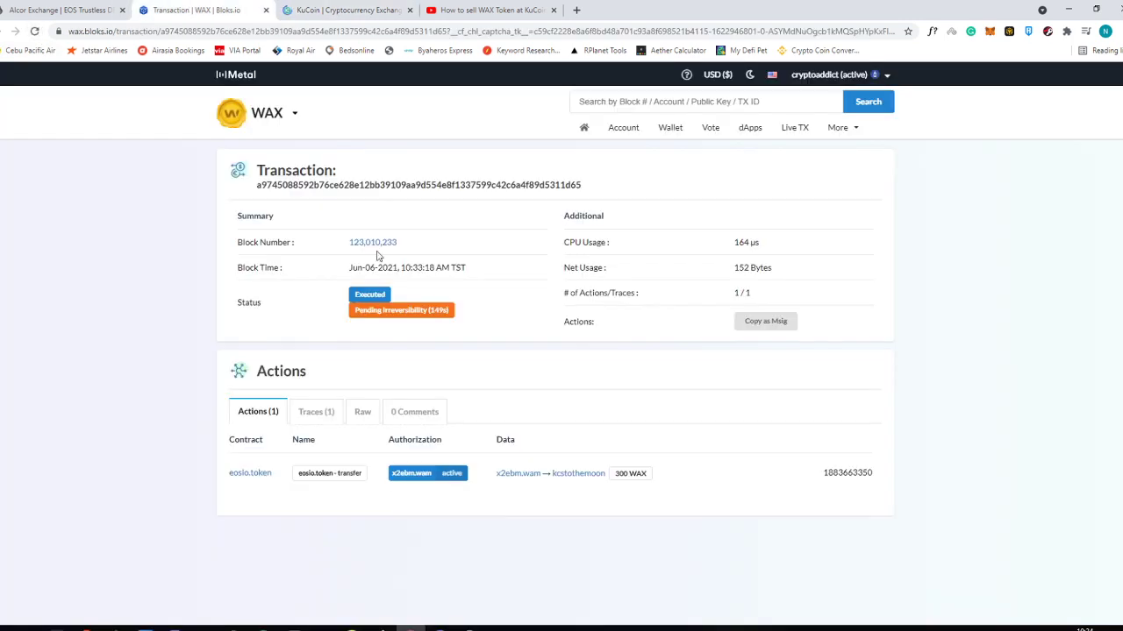
{"action": "left_click", "coordinate": [43, 36]}
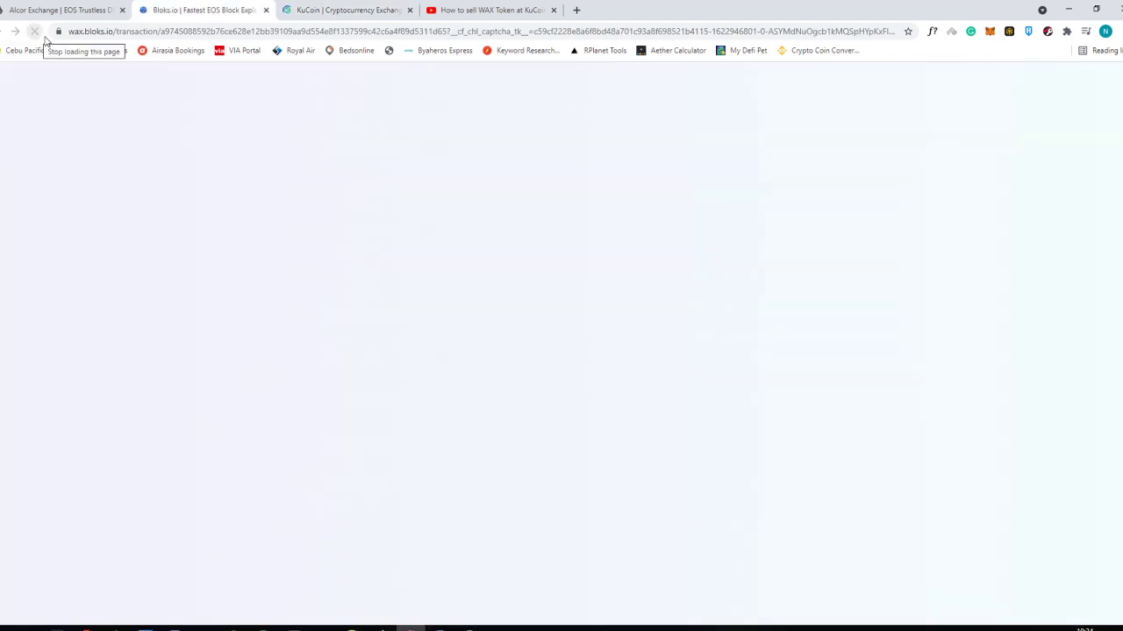
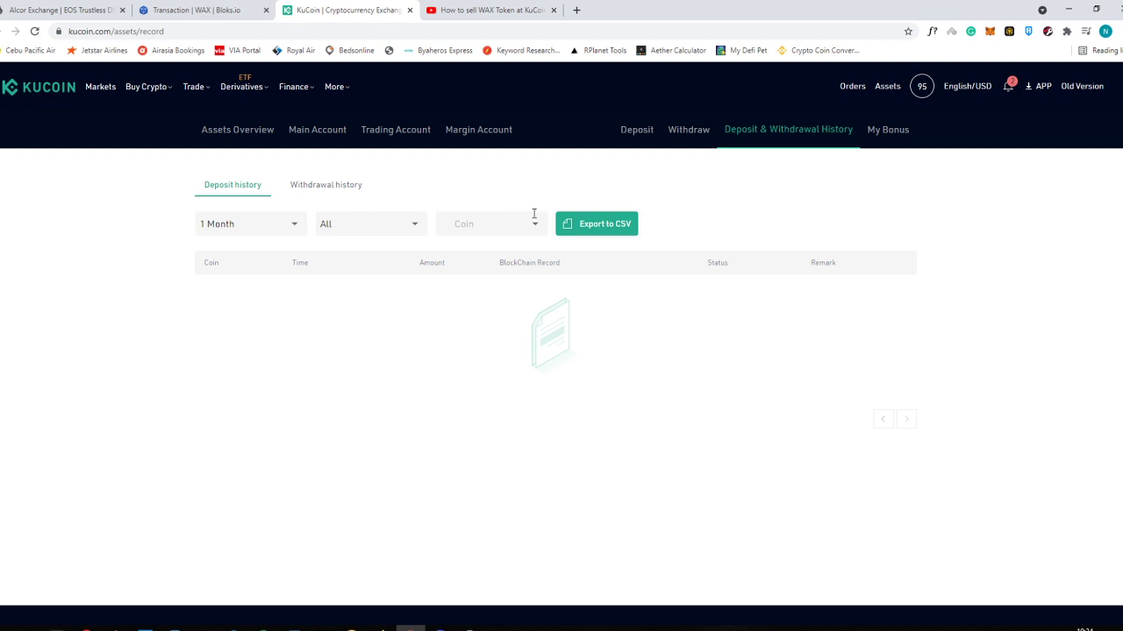
{"action": "left_click", "coordinate": [253, 10]}
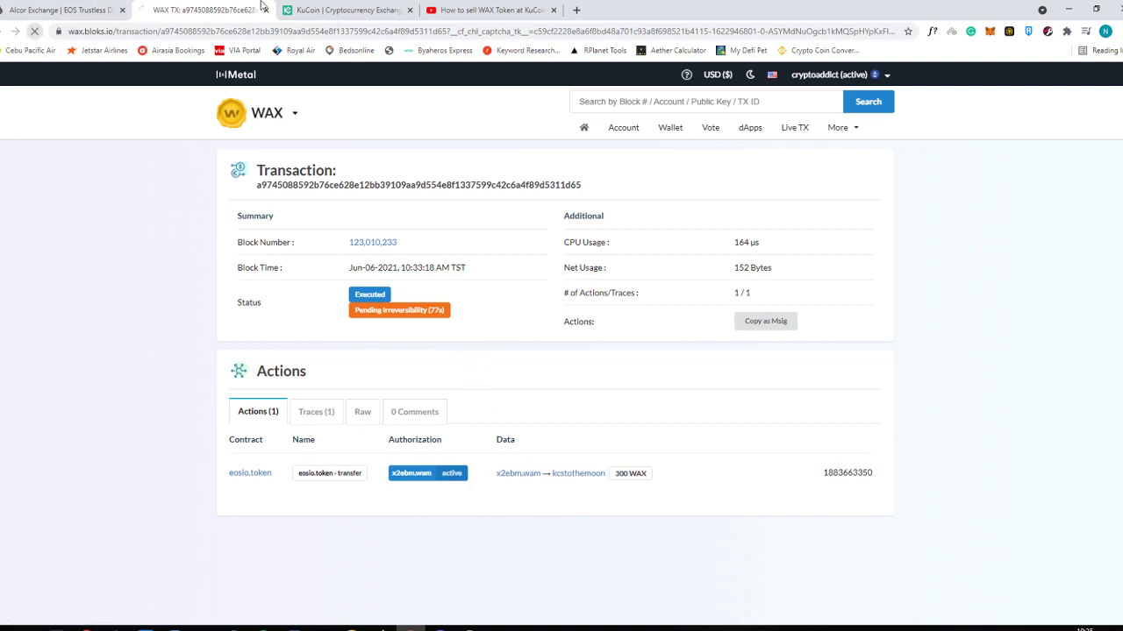
- Search KuCoin's Main Account for wax again and check the account notifications for a deposit notice
{"action": "left_click", "coordinate": [286, 12]}
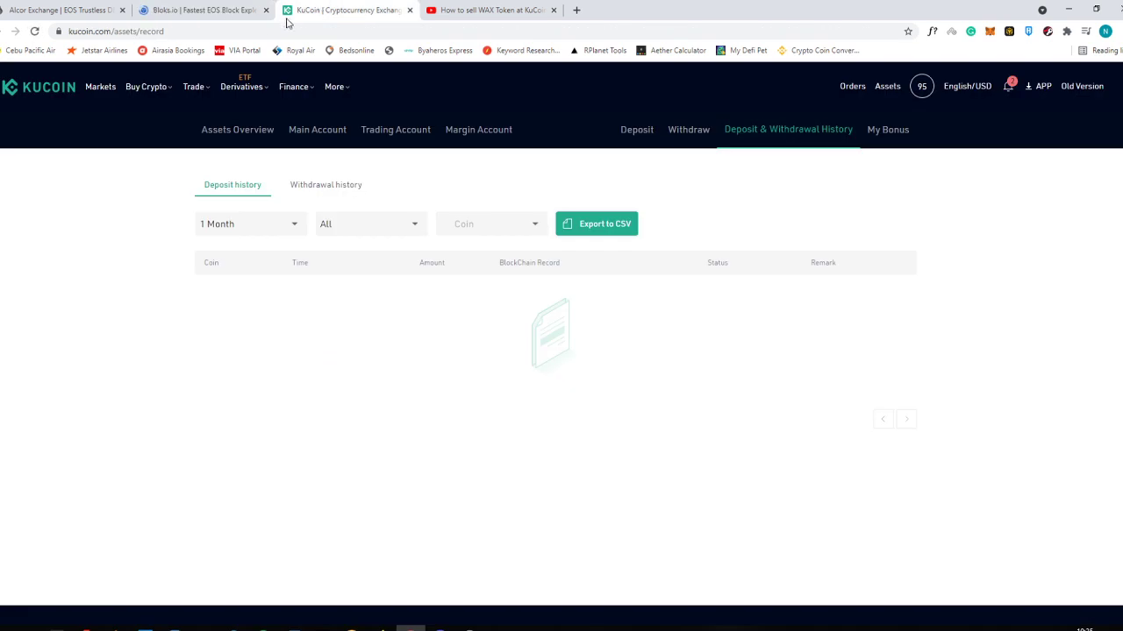
{"action": "left_click", "coordinate": [315, 140]}
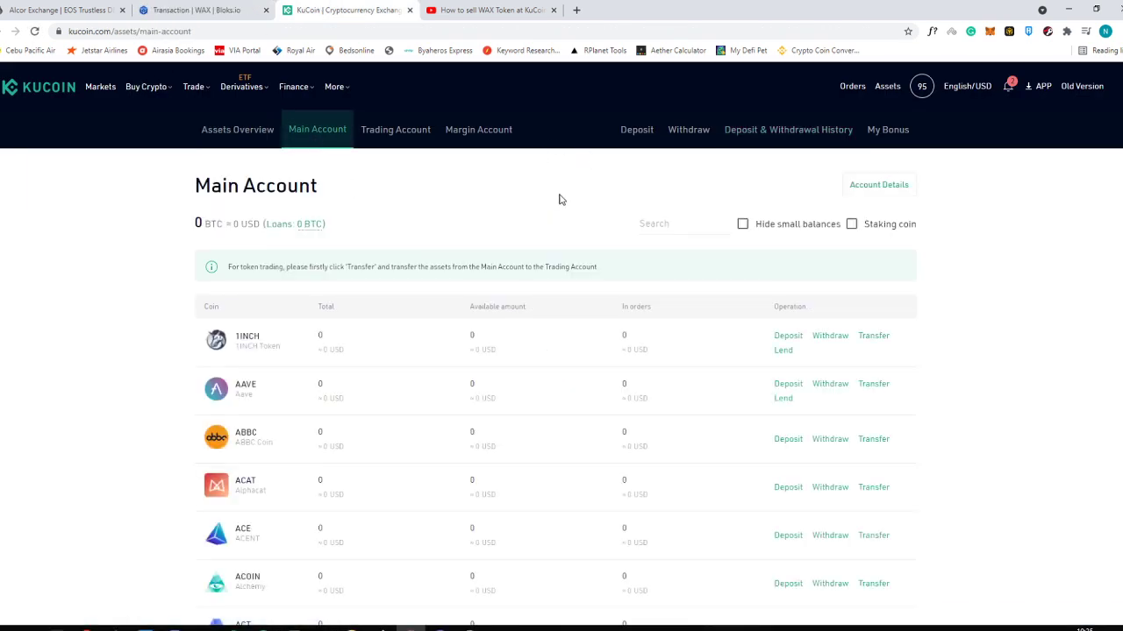
{"action": "left_click", "coordinate": [686, 228]}
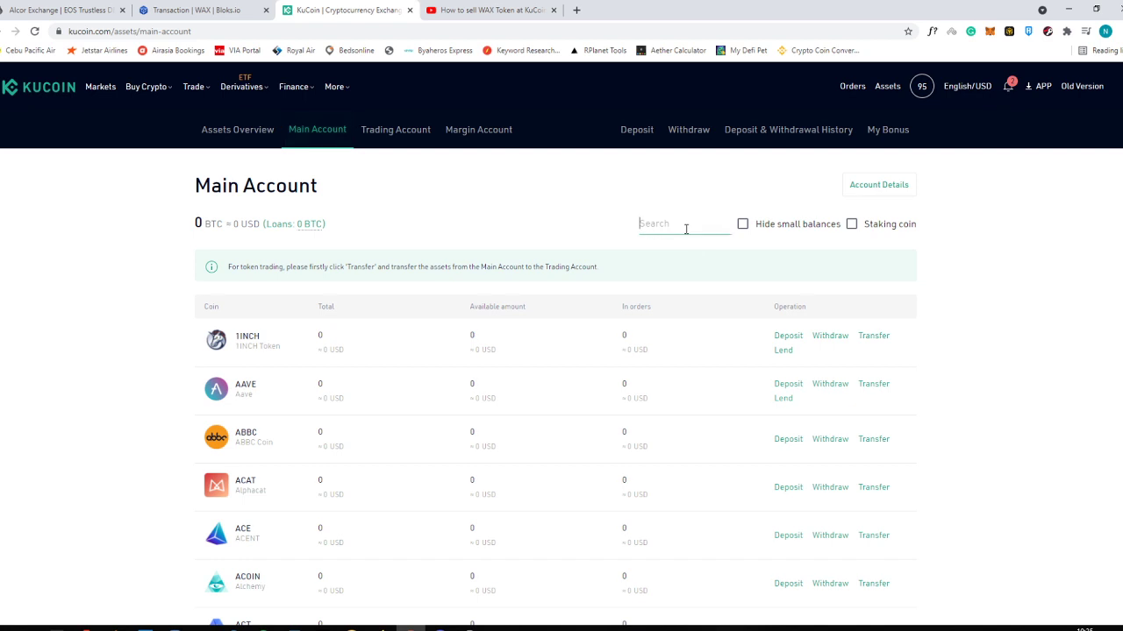
{"action": "type", "text": "wax"}
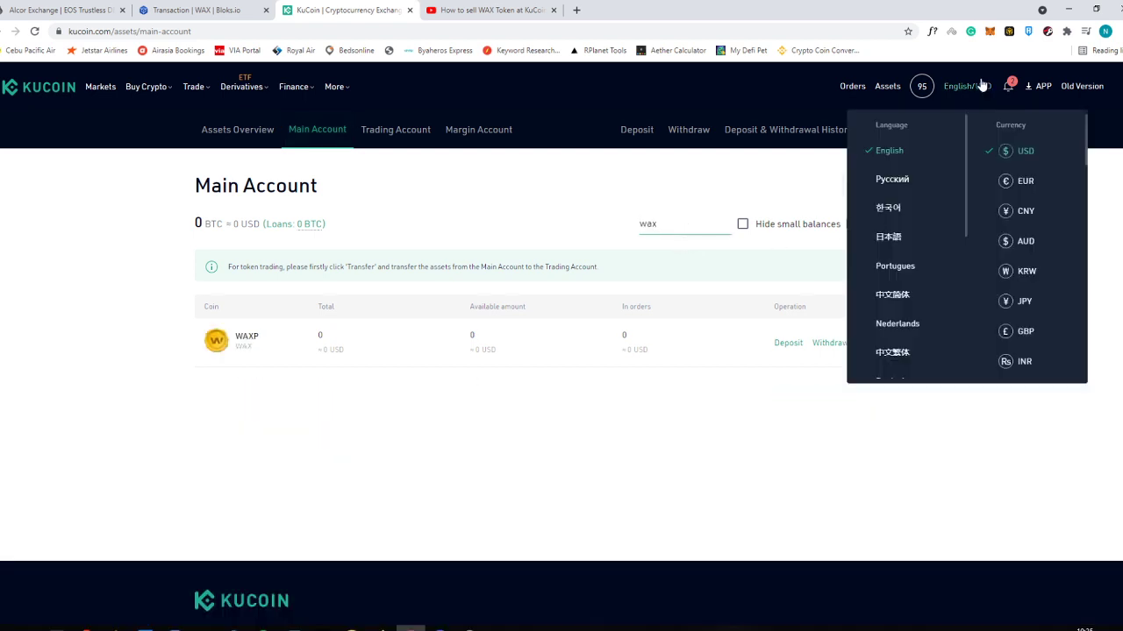
{"action": "left_click", "coordinate": [1008, 87]}
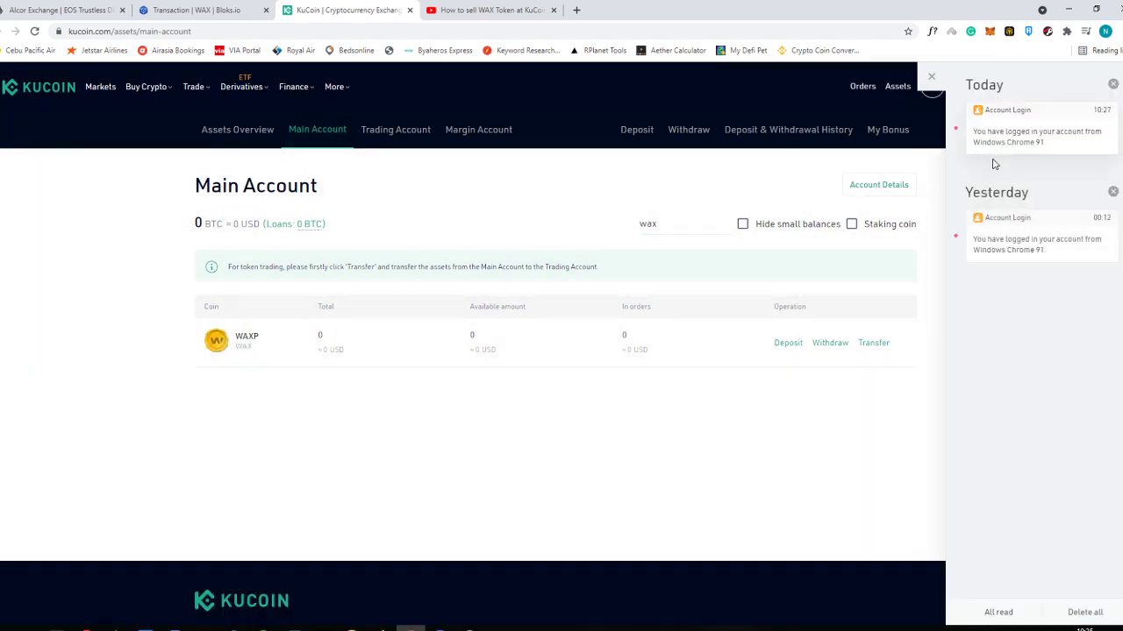
{"action": "left_click", "coordinate": [912, 373]}
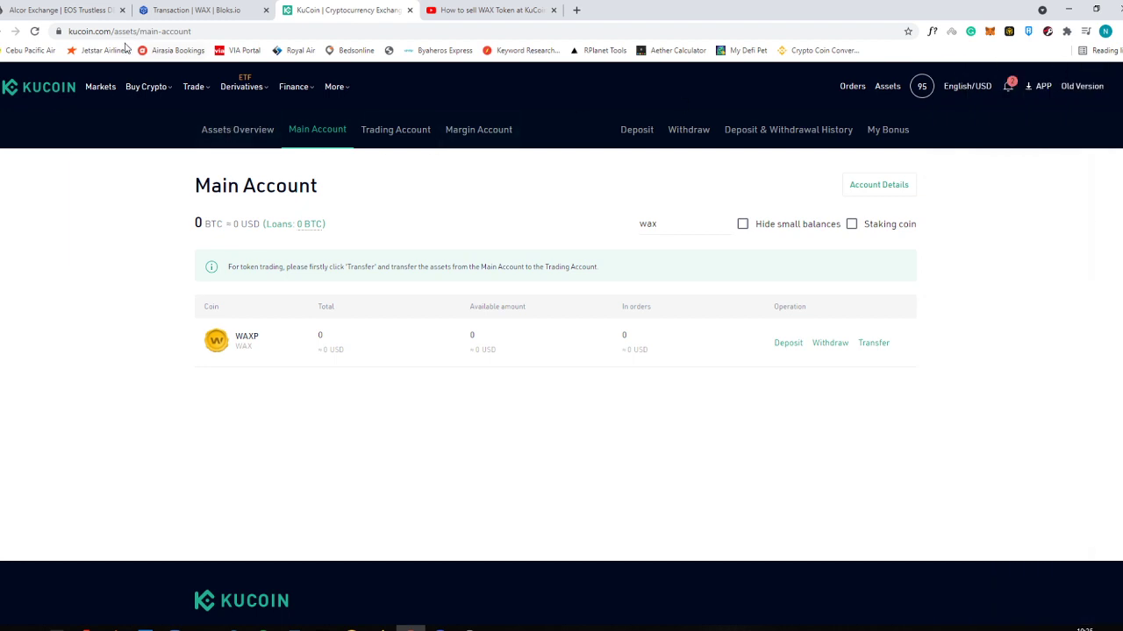
- Refresh the Main Account page and filter its coin list by wax to recheck the deposit
{"action": "left_click", "coordinate": [36, 31]}
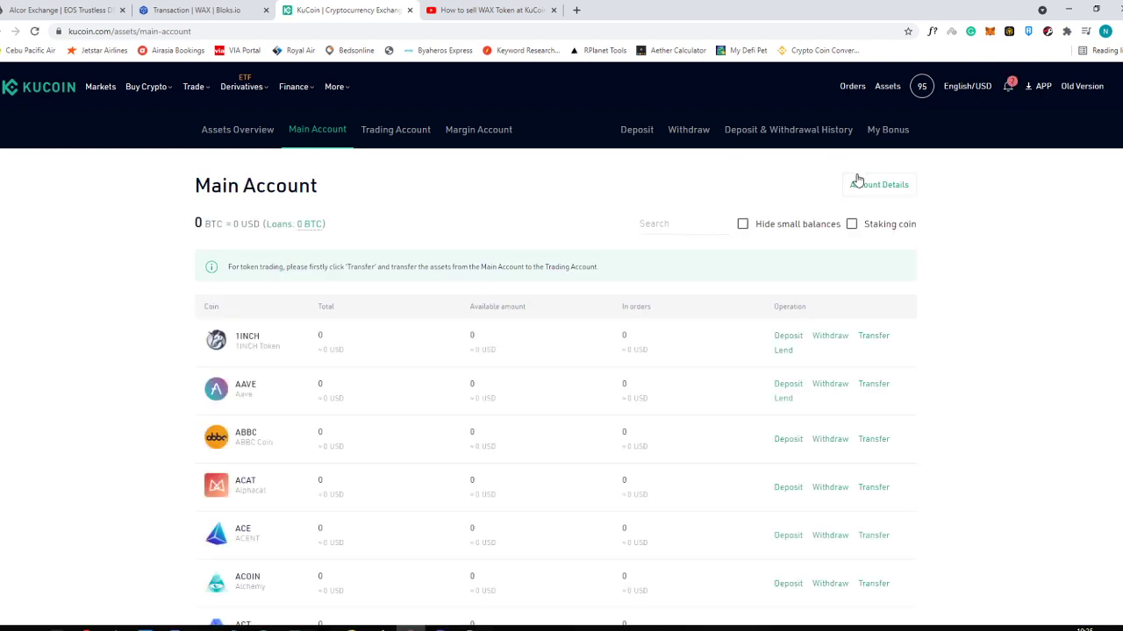
{"action": "left_click", "coordinate": [649, 224]}
{"action": "type", "text": "wax"}
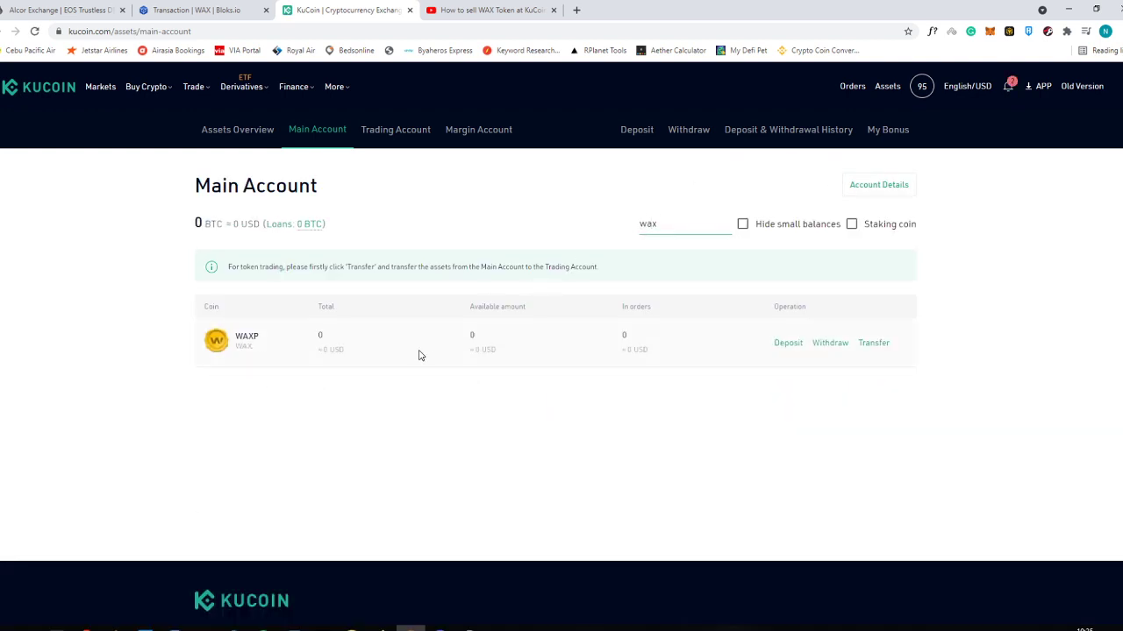
- Close the YouTube page about selling WAX and reload the KuCoin Main Account page
{"action": "left_click", "coordinate": [672, 348]}
{"action": "left_click", "coordinate": [553, 10]}
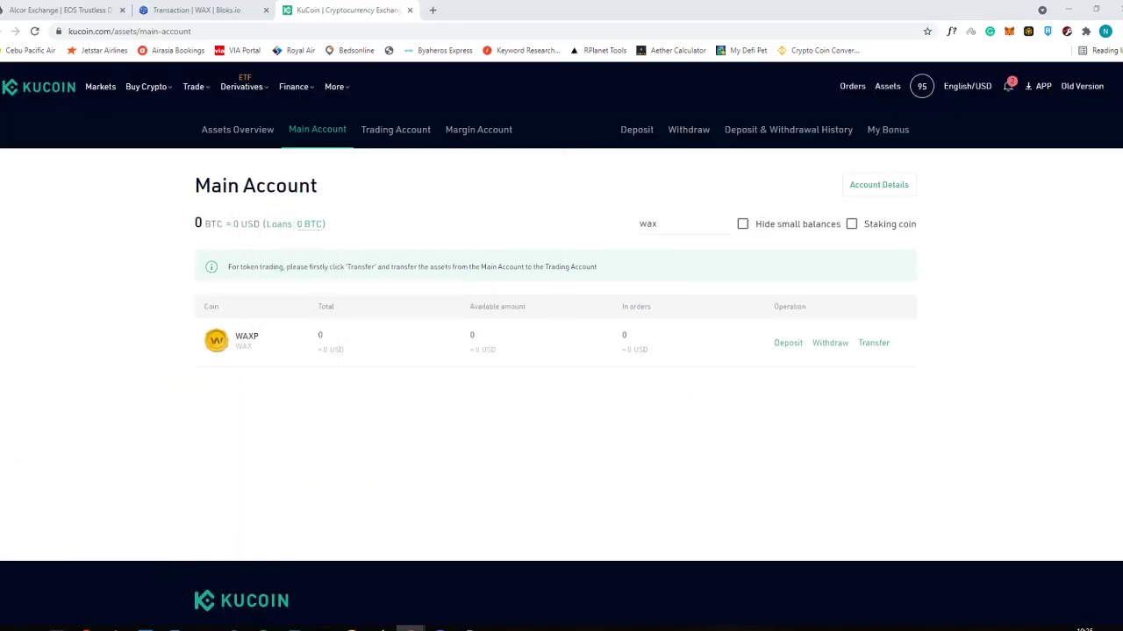
{"action": "left_click", "coordinate": [33, 32]}
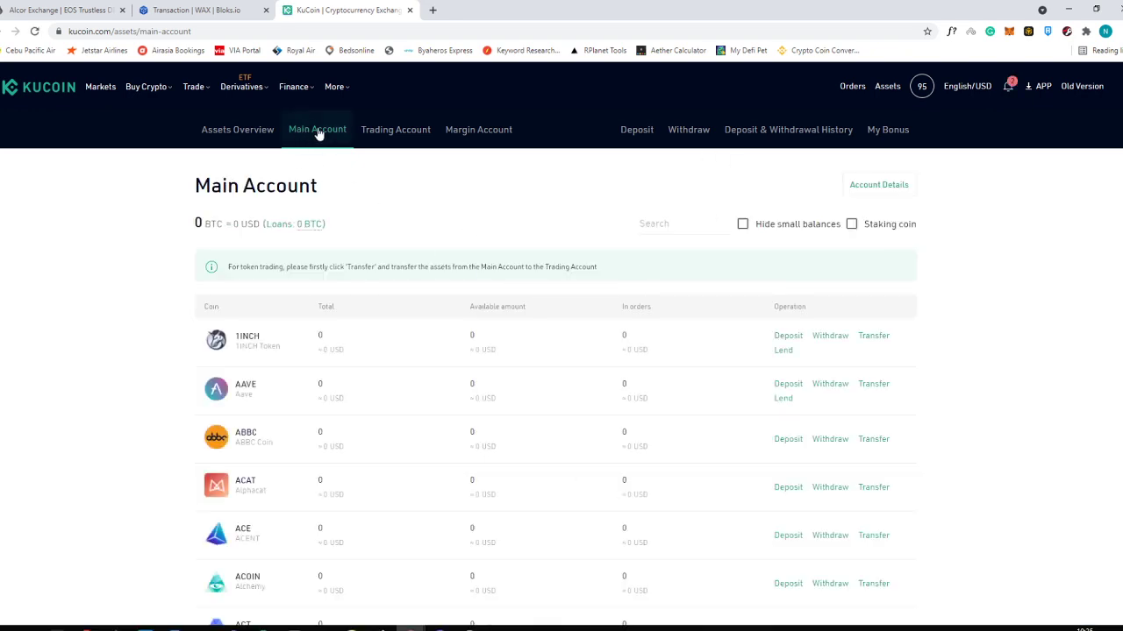
- Check KuCoin's Assets Overview for the deposit and filter the Main Account coin list by wax
{"action": "left_click", "coordinate": [371, 132]}
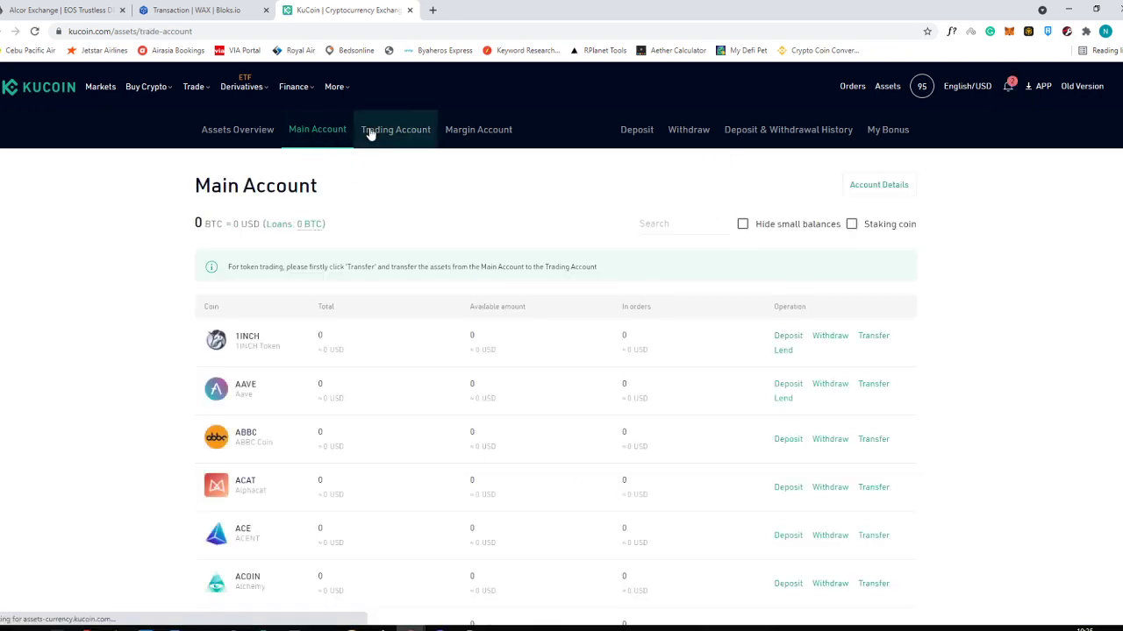
{"action": "left_click", "coordinate": [242, 138]}
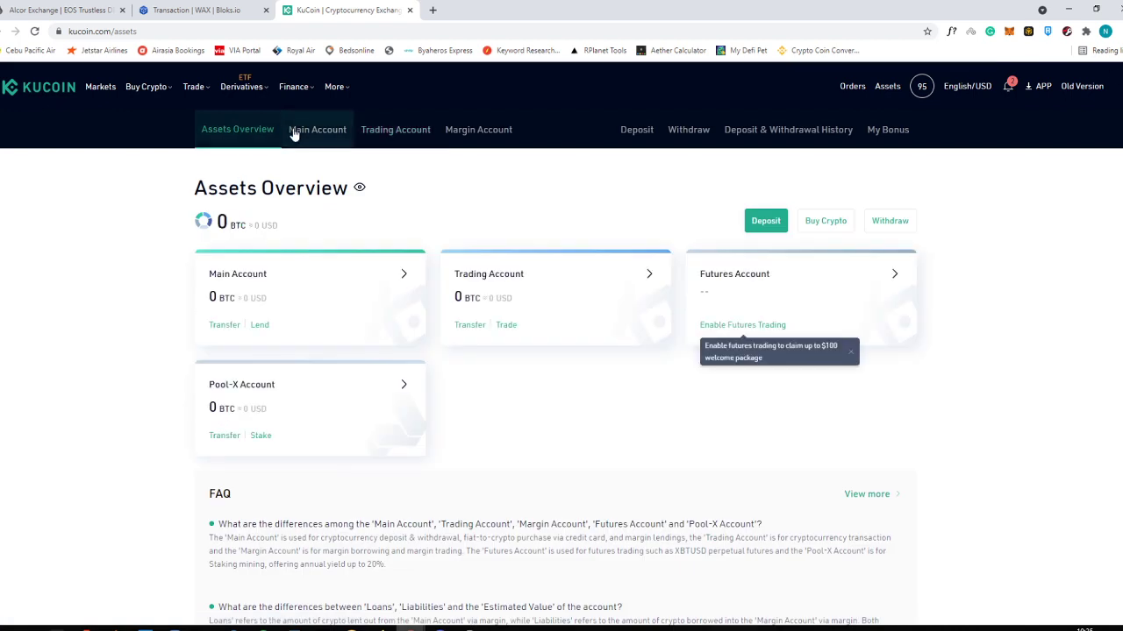
{"action": "left_click", "coordinate": [294, 134]}
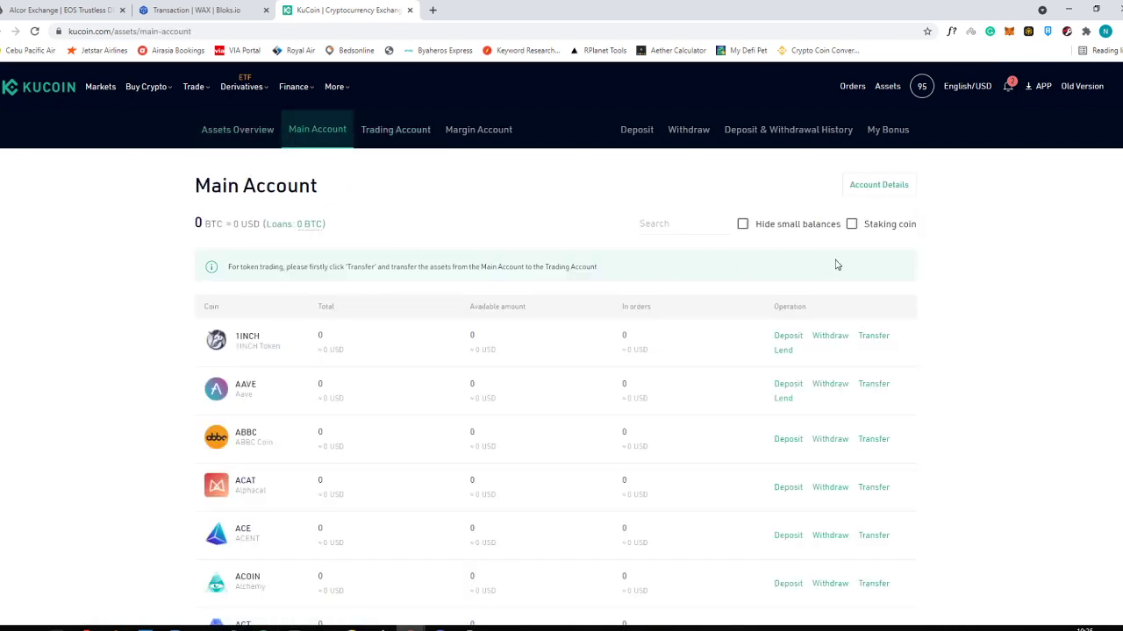
{"action": "left_click", "coordinate": [671, 224]}
{"action": "type", "text": "wax"}
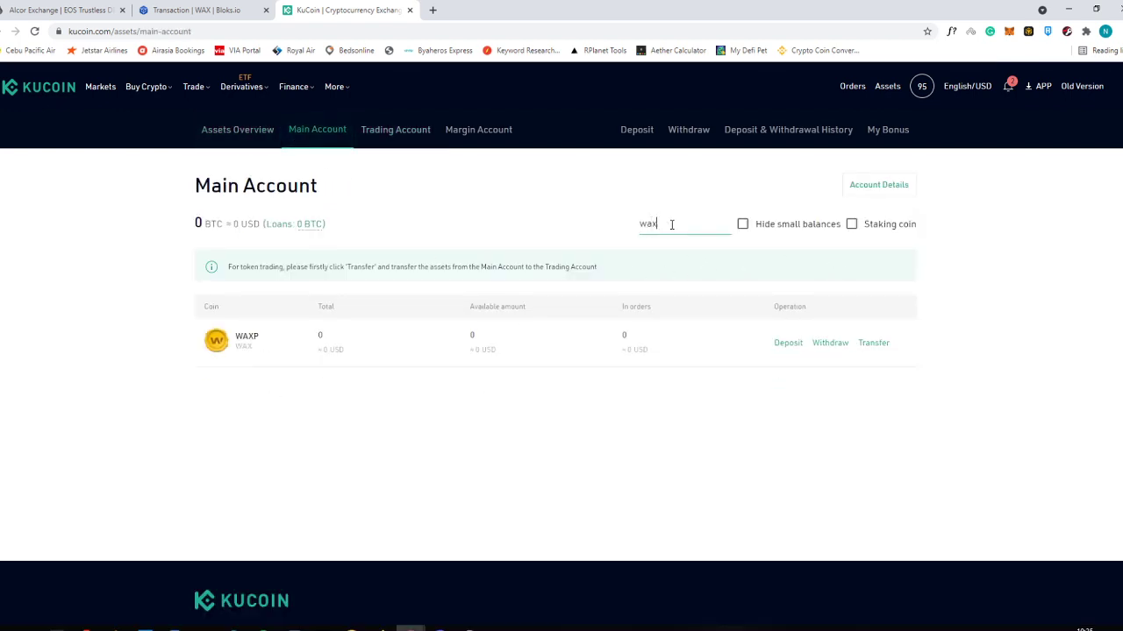
- Reorder the Alcor Exchange tab to follow the WAX transaction tab and dismiss Alcor's transaction-complete dialog
{"action": "left_click", "coordinate": [198, 9]}
{"action": "left_click", "coordinate": [105, 10]}
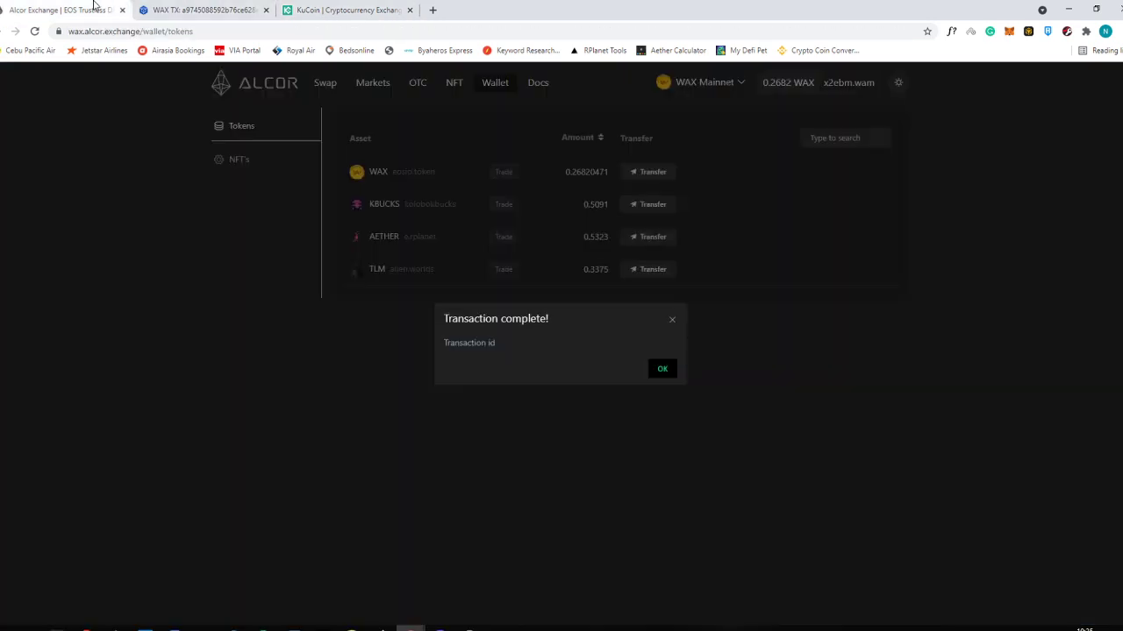
{"action": "left_click_drag", "start_coordinate": [95, 8], "coordinate": [203, 8]}
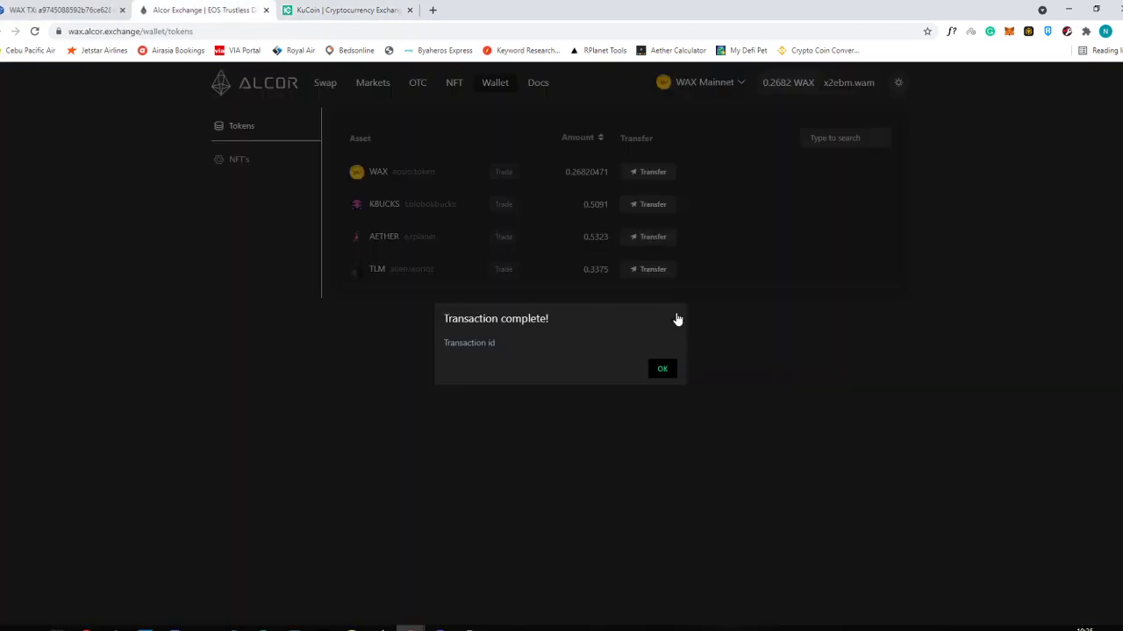
{"action": "left_click", "coordinate": [662, 369]}
- Compare the WAXP balance in KuCoin's Main Account with the WAX balance in the Alcor wallet
{"action": "left_click", "coordinate": [346, 9]}
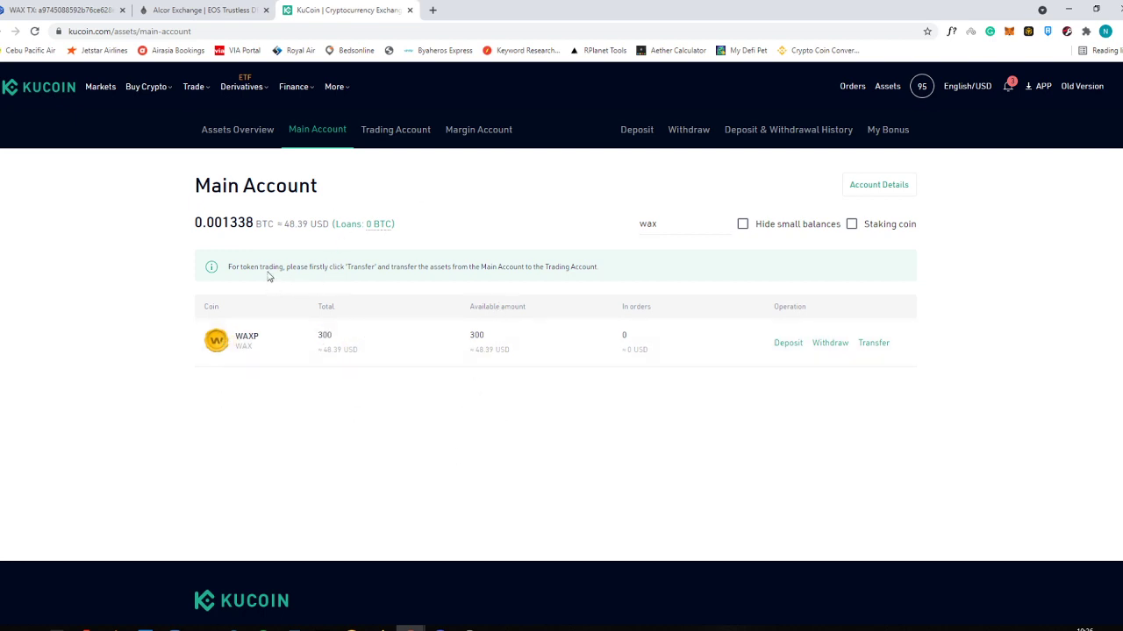
{"action": "left_click", "coordinate": [237, 10]}
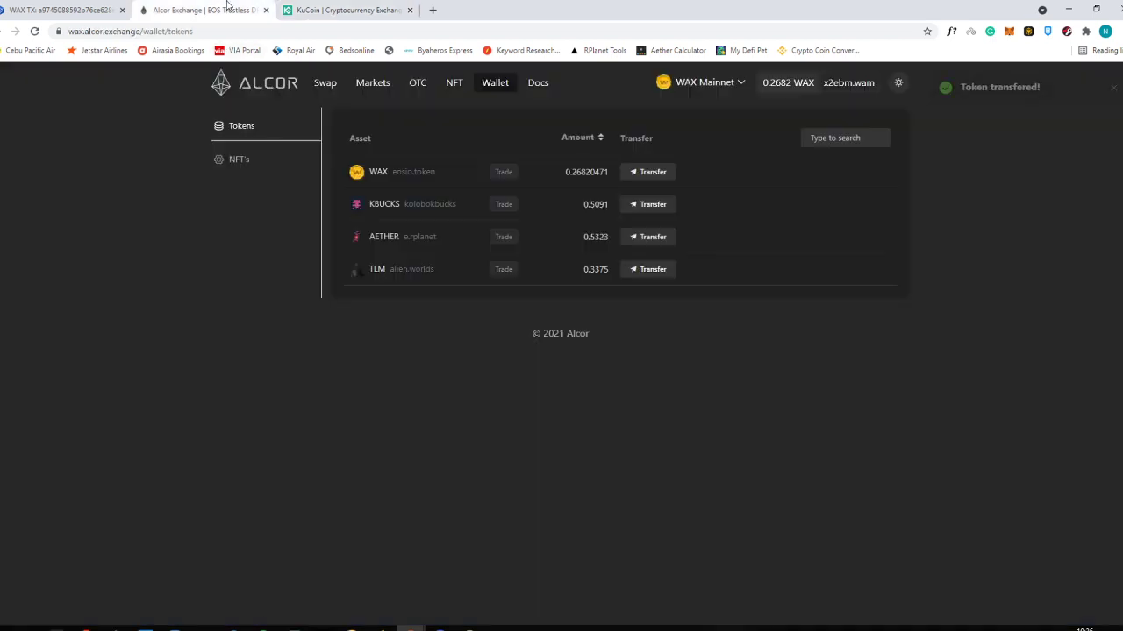
{"action": "left_click", "coordinate": [334, 7]}
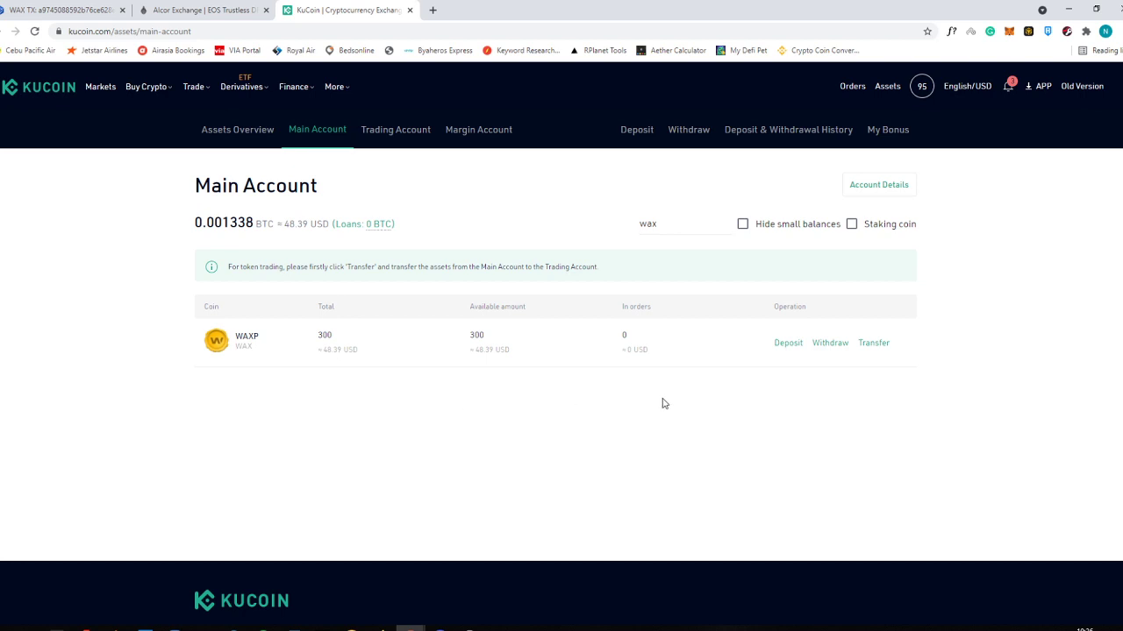
- View the WAXP transfer form from Main Account to Trading Account and close it without entering an amount
{"action": "left_click", "coordinate": [873, 343]}
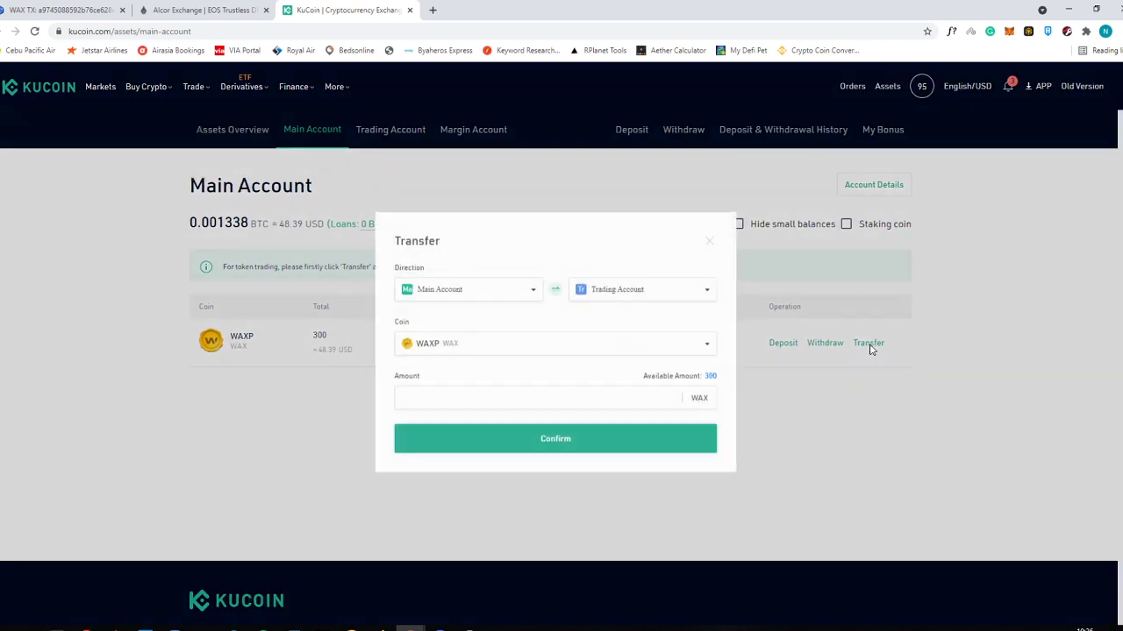
{"action": "left_click", "coordinate": [588, 396]}
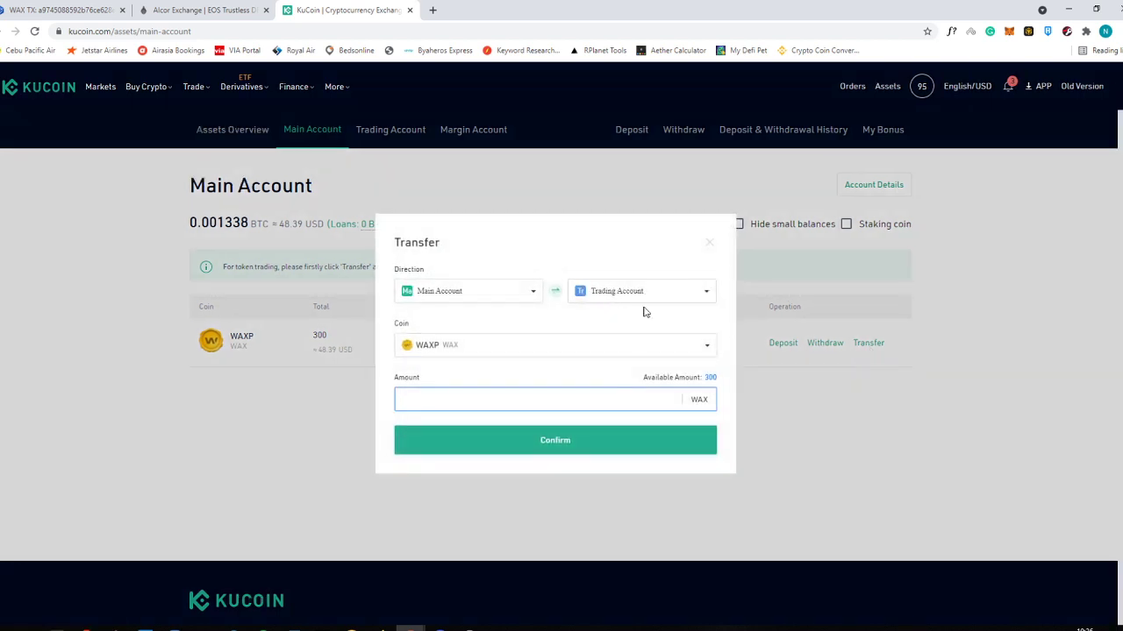
{"action": "left_click", "coordinate": [710, 241]}
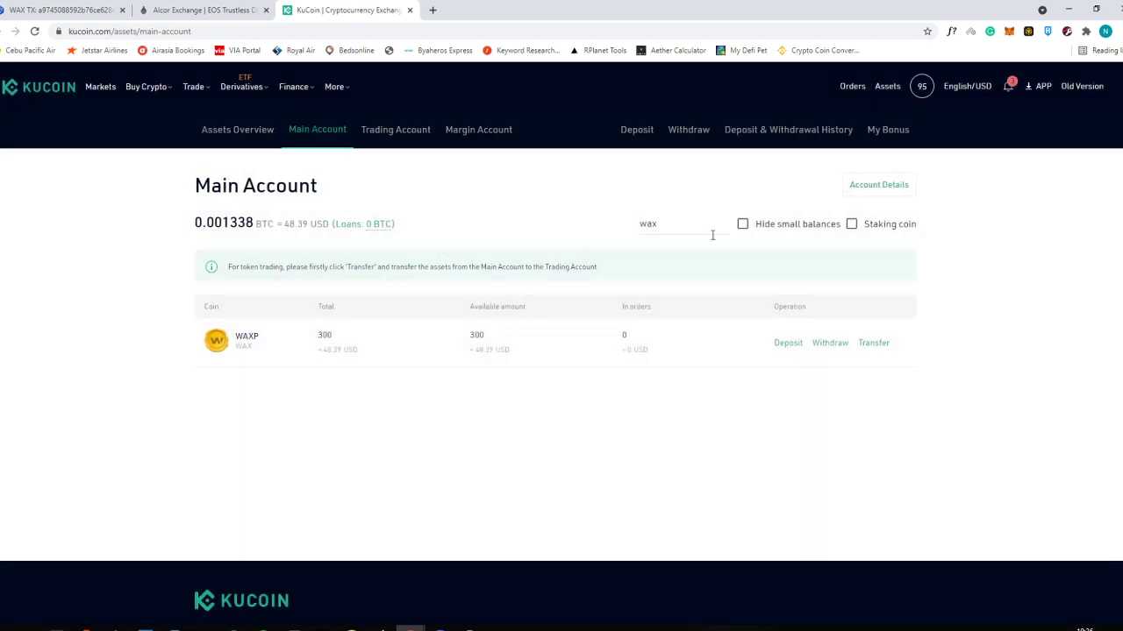
- Review KuCoin's Assets Overview balances and the WAX transaction's details and status on wax.bloks.io
{"action": "left_click", "coordinate": [215, 138]}
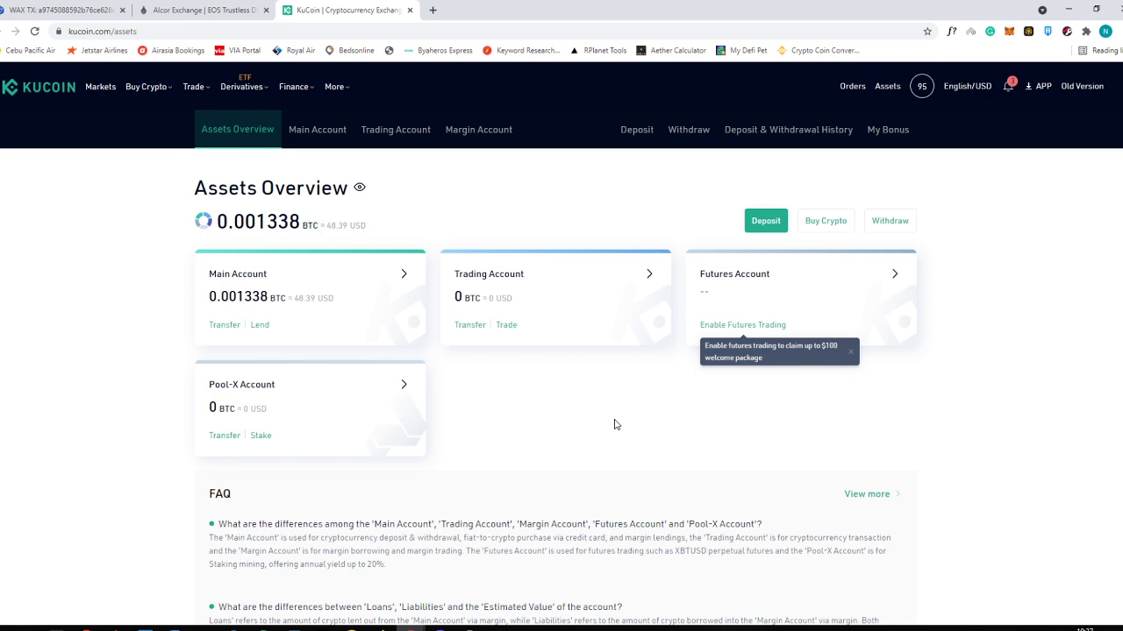
{"action": "left_click", "coordinate": [114, 9]}
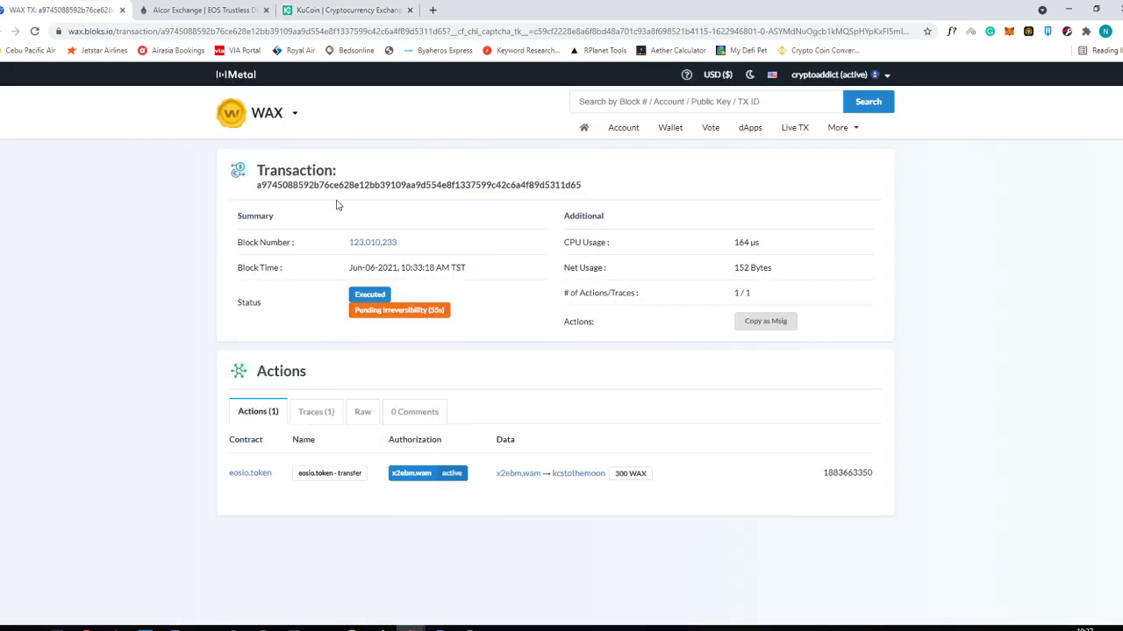
{"action": "left_click", "coordinate": [241, 9]}
{"action": "left_click", "coordinate": [311, 7]}
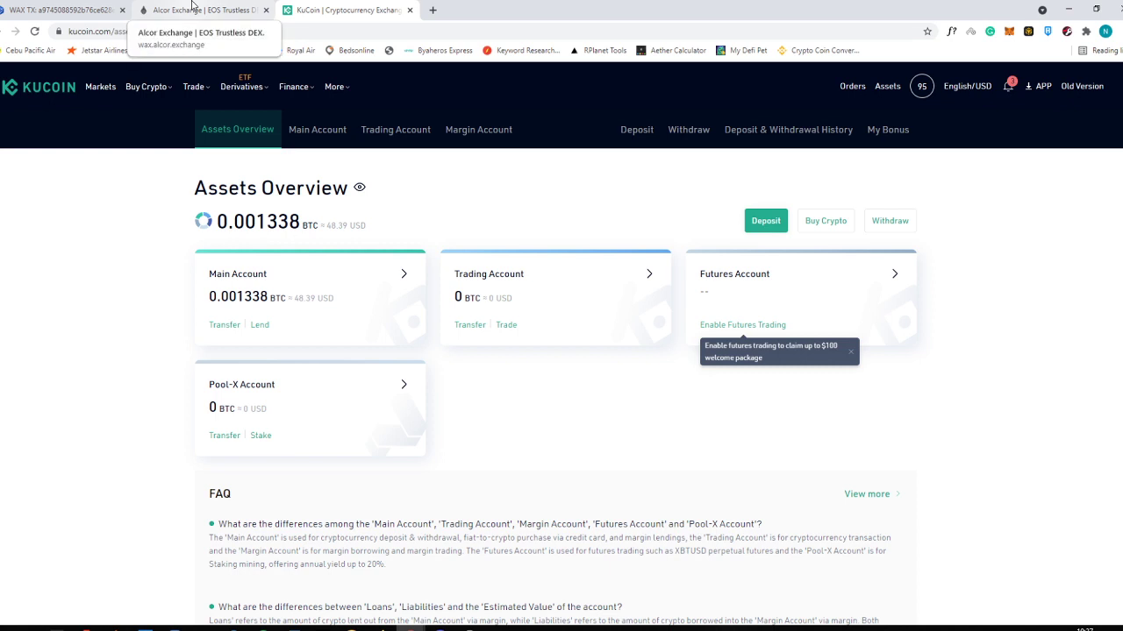
- Return to KuCoin's Main Account from the Assets Overview and verify the WAXP total in the coin list
{"action": "mouse_move", "coordinate": [842, 89]}
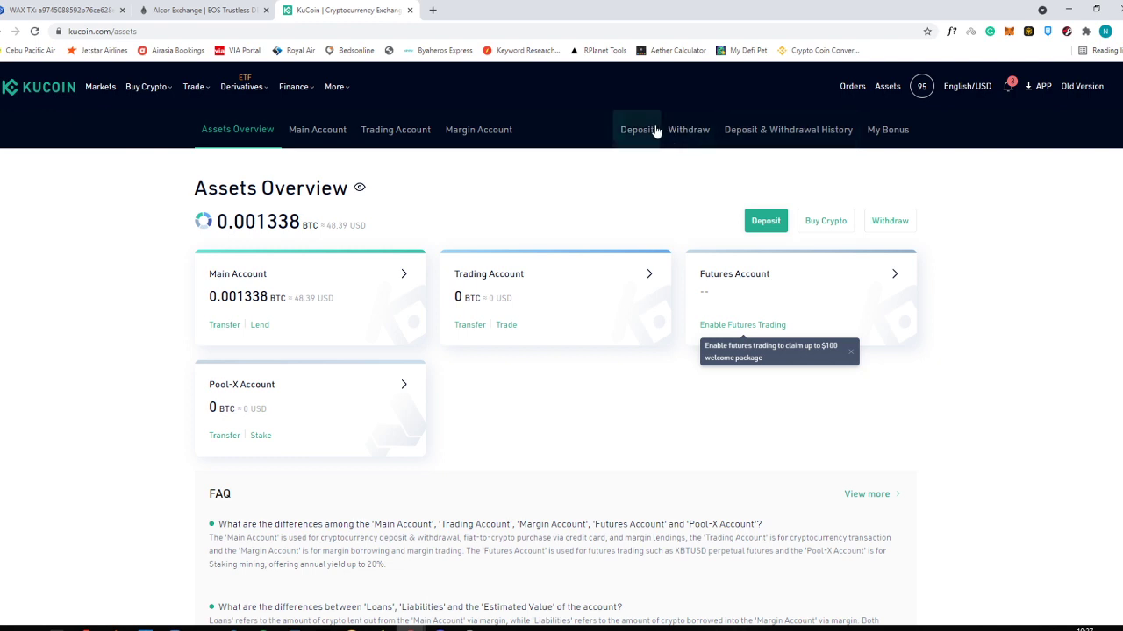
{"action": "mouse_move", "coordinate": [219, 88]}
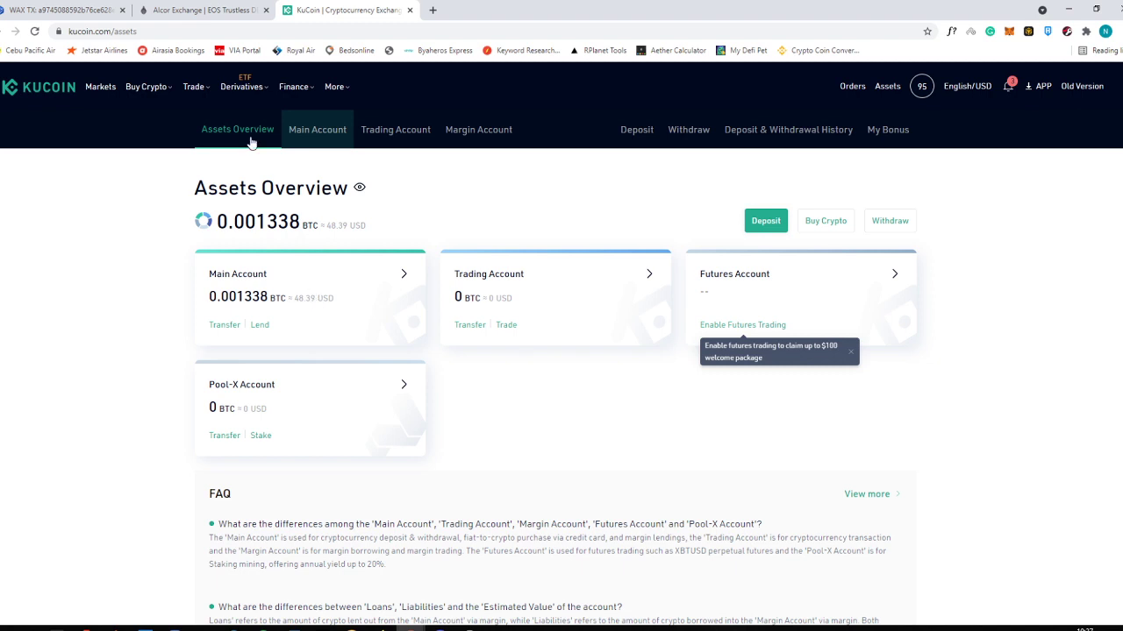
{"action": "left_click", "coordinate": [321, 132]}
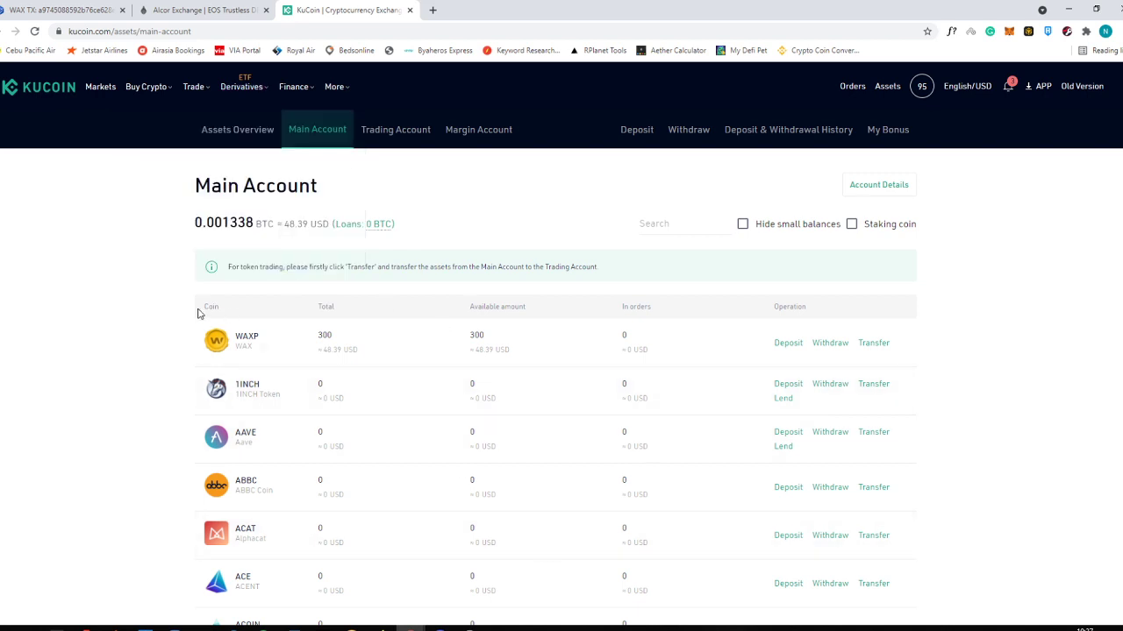
{"action": "left_click_drag", "start_coordinate": [196, 326], "coordinate": [367, 342]}
{"action": "left_click", "coordinate": [367, 342]}
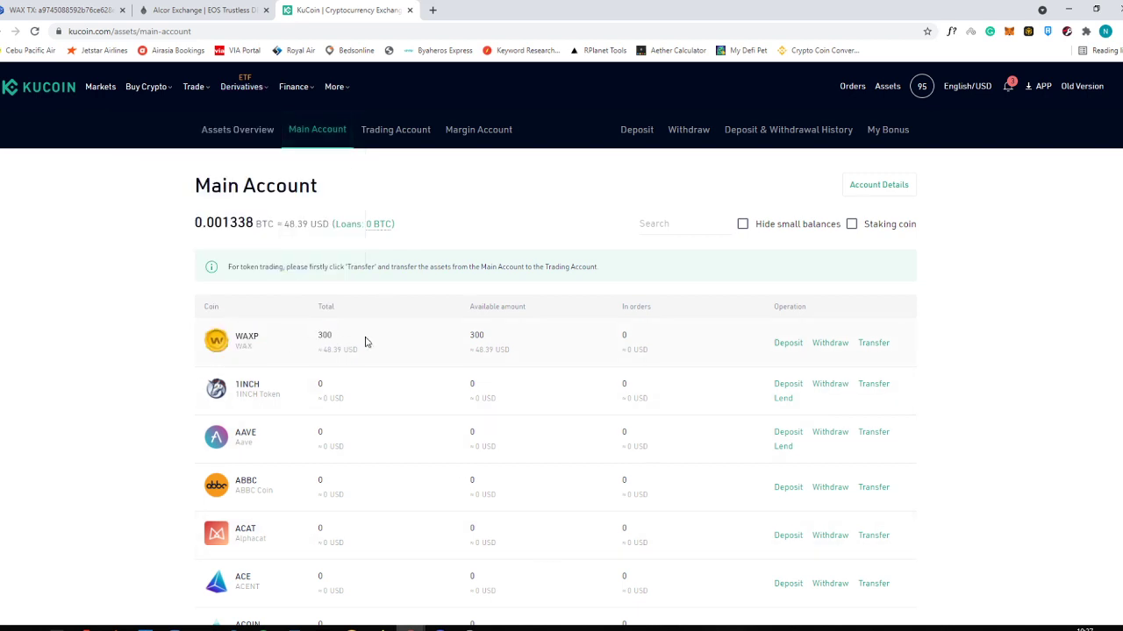